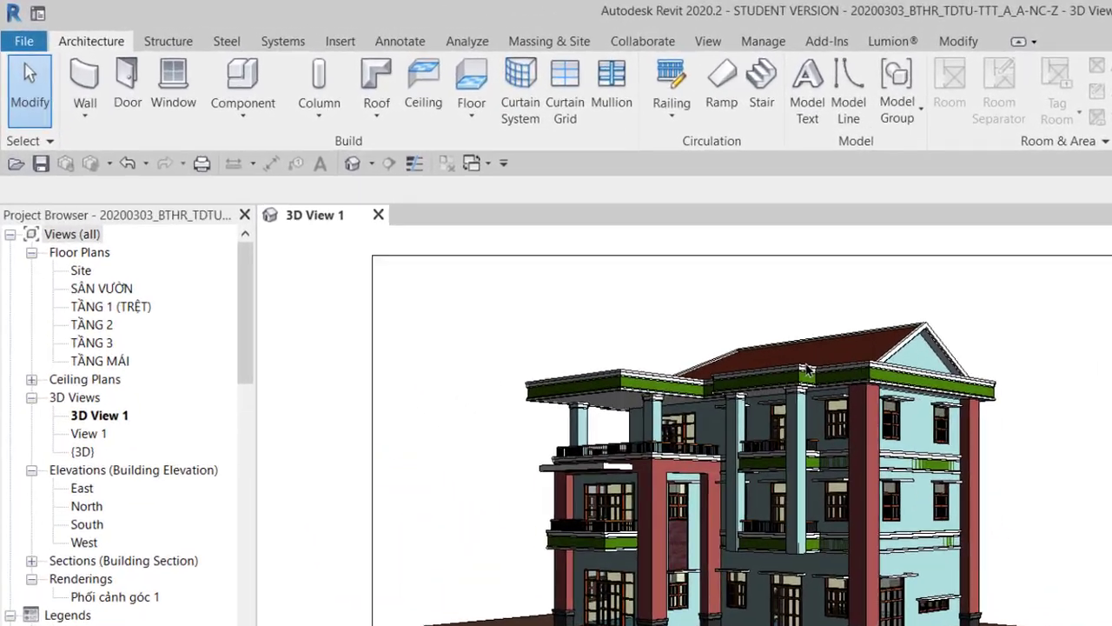
# Review the Project Information fields, then close the dialog without changes
pyautogui.click(536, 28)
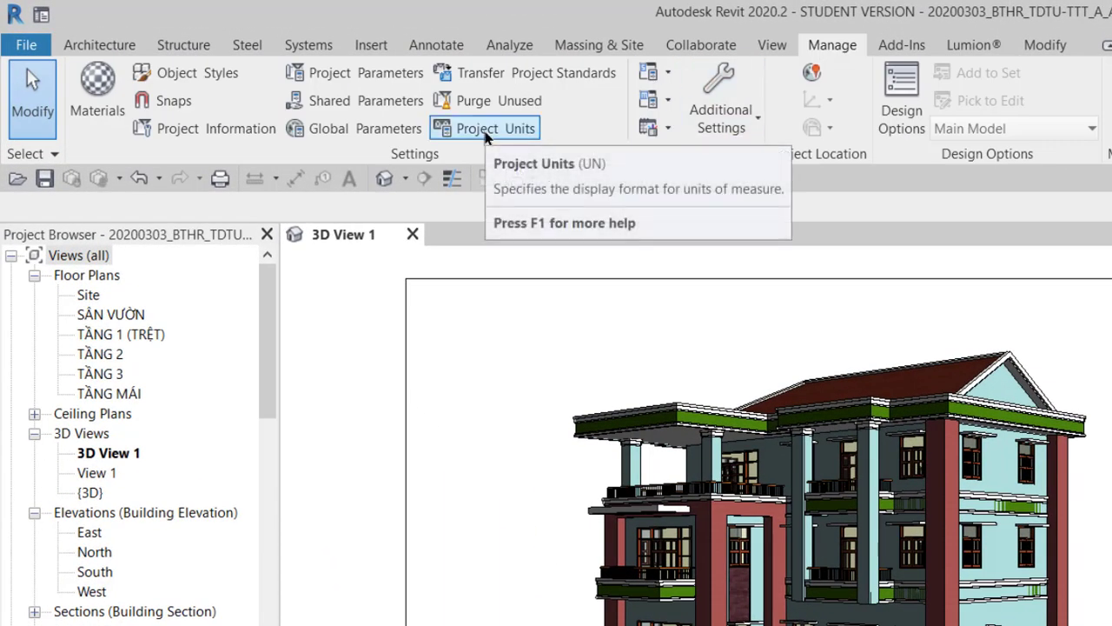
pyautogui.click(235, 133)
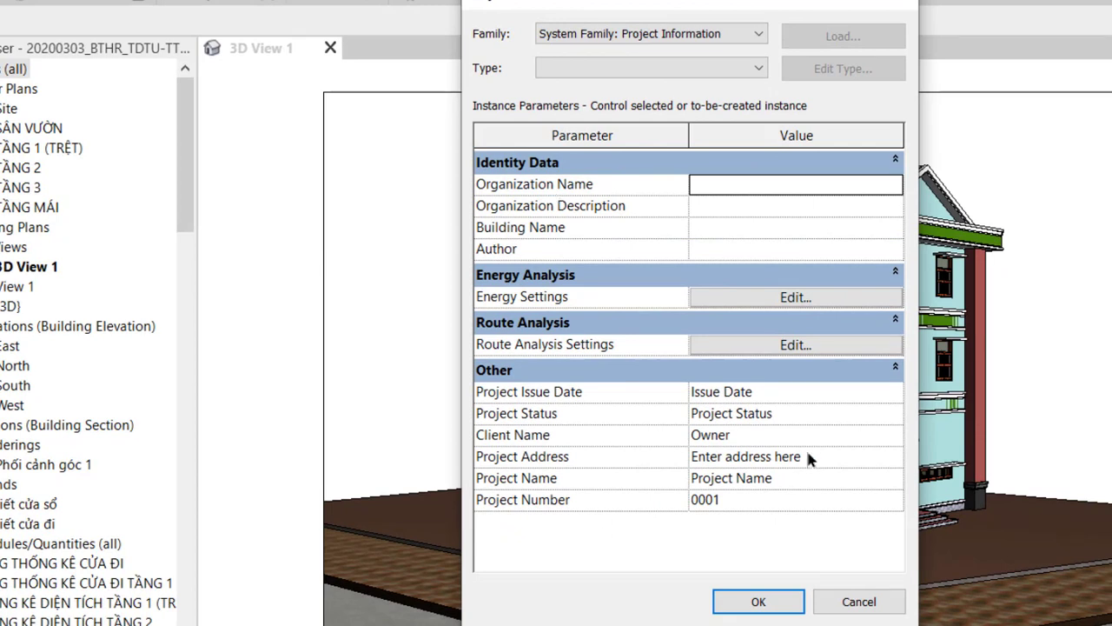
pyautogui.click(781, 391)
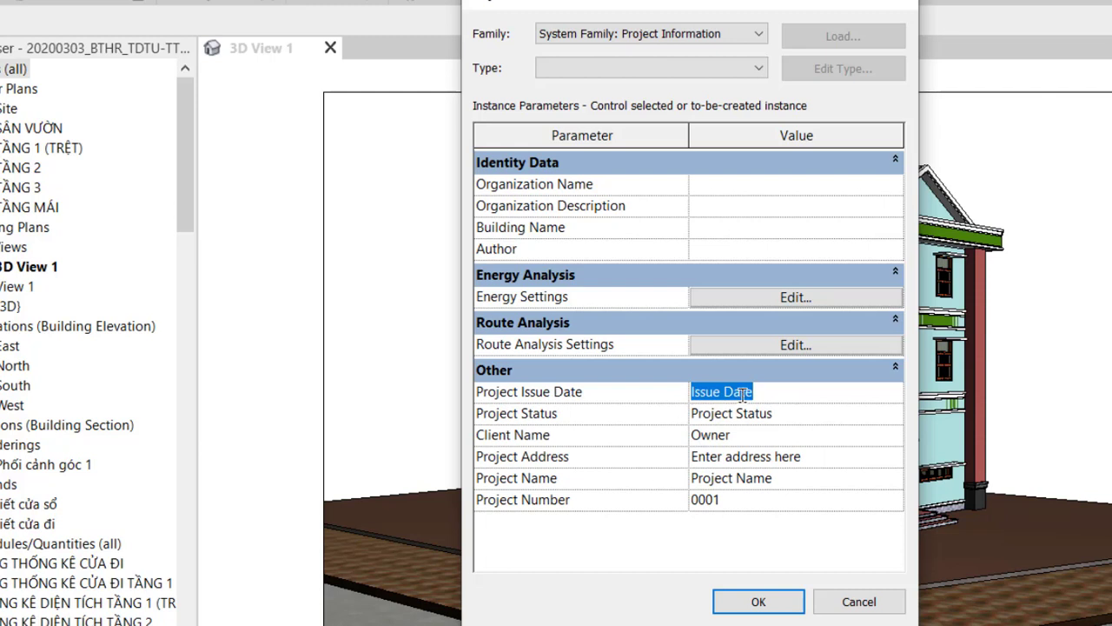
pyautogui.click(787, 416)
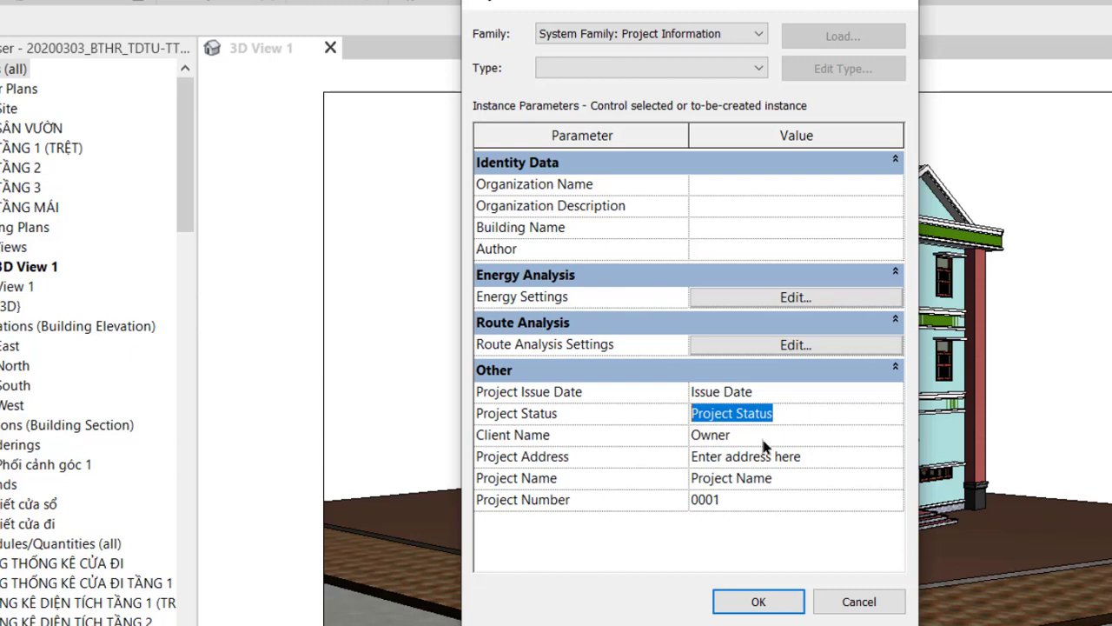
pyautogui.click(765, 439)
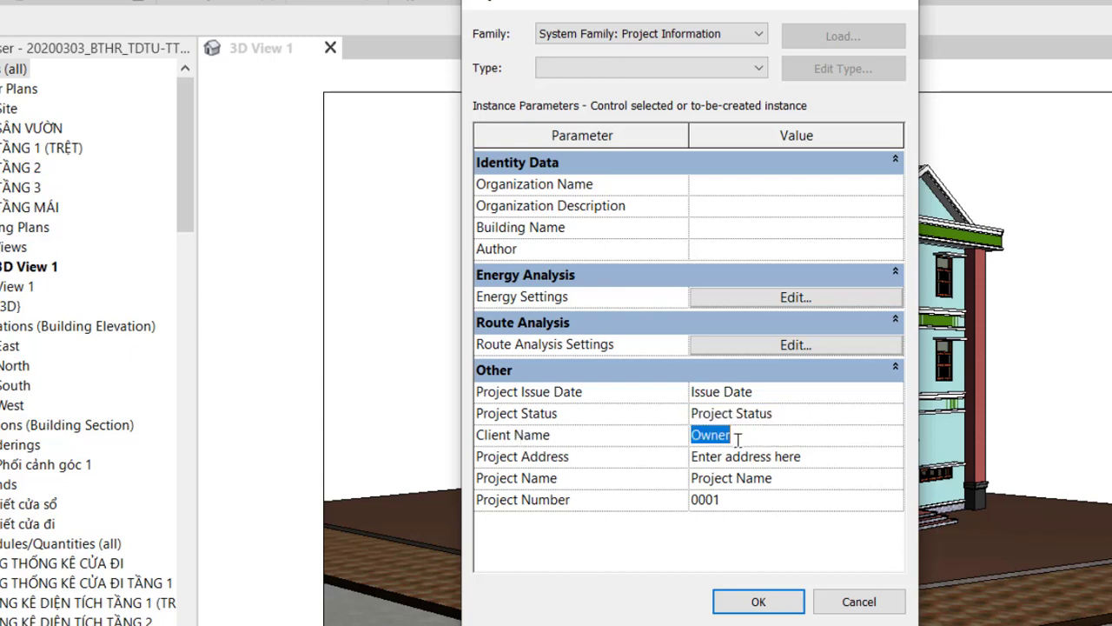
pyautogui.click(814, 462)
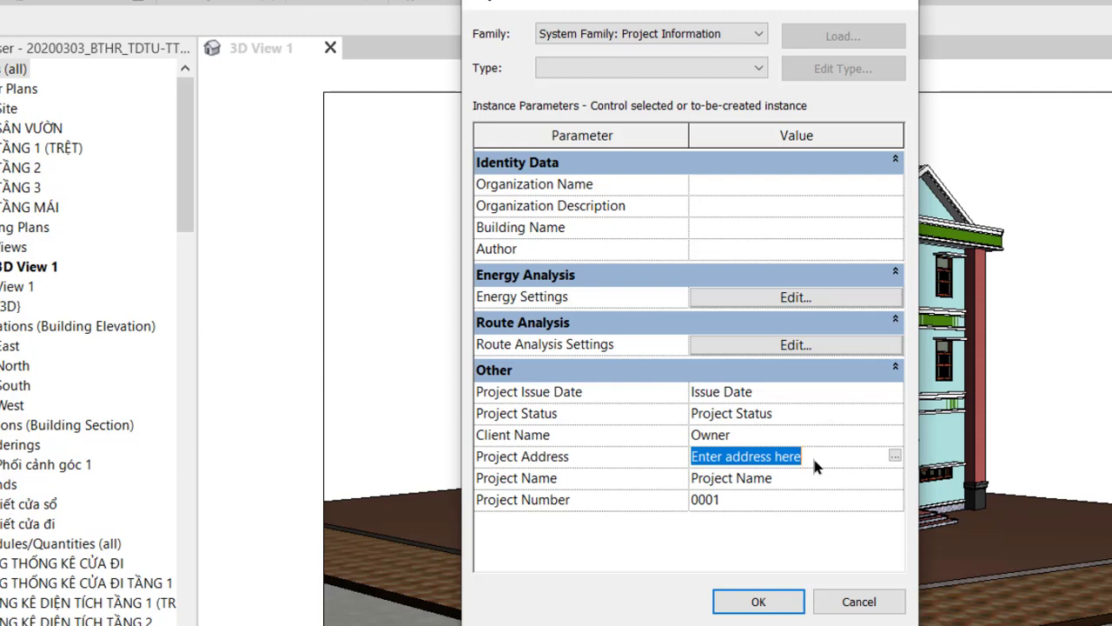
pyautogui.click(807, 480)
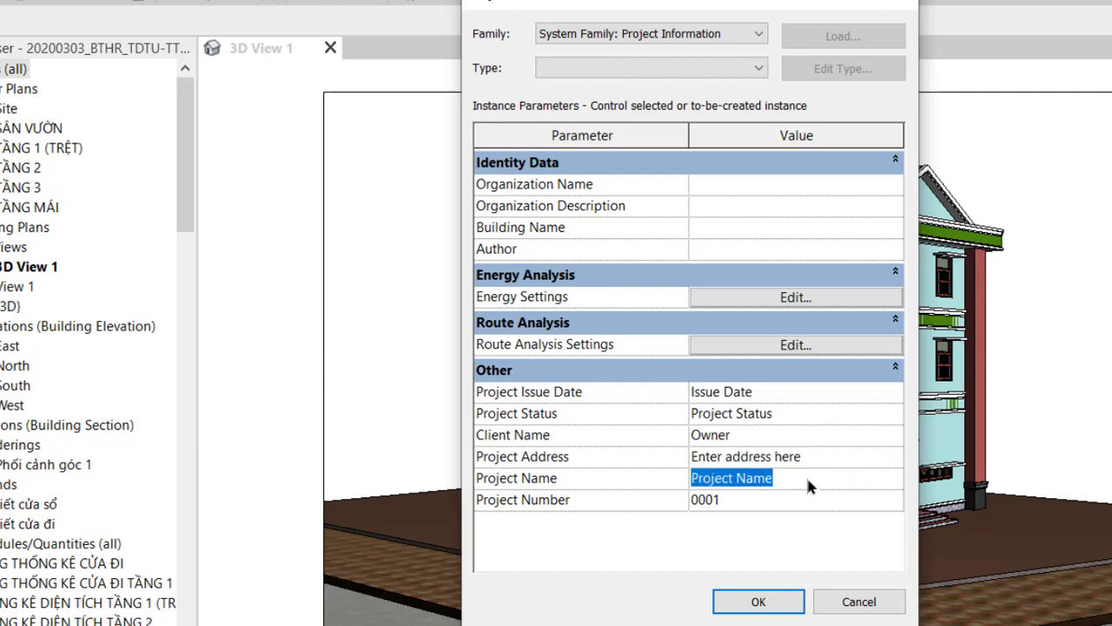
pyautogui.click(789, 503)
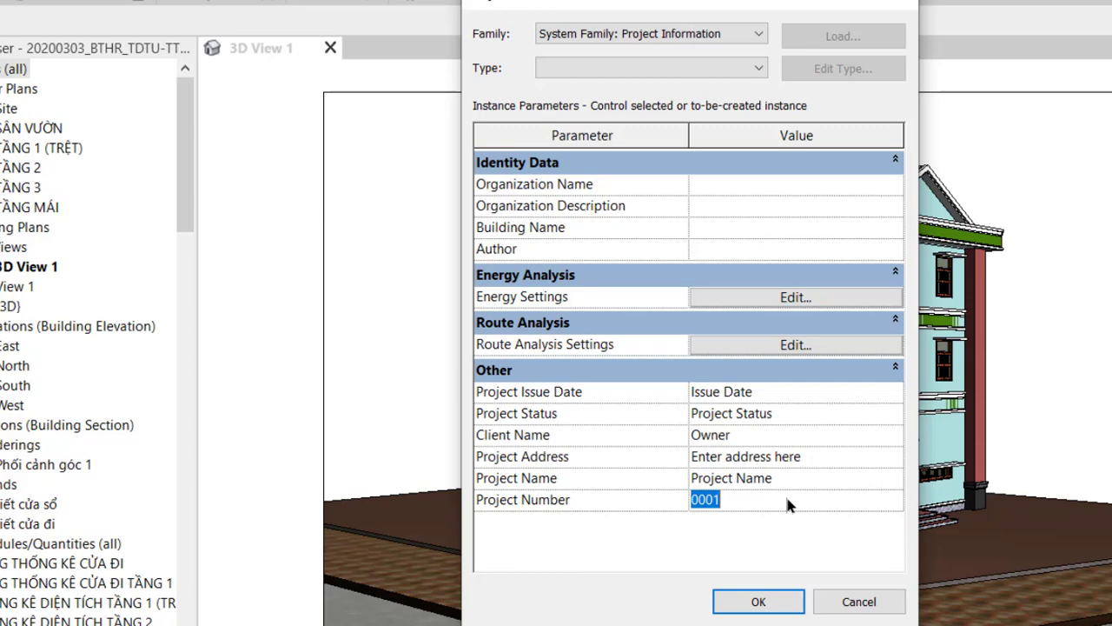
pyautogui.click(901, 5)
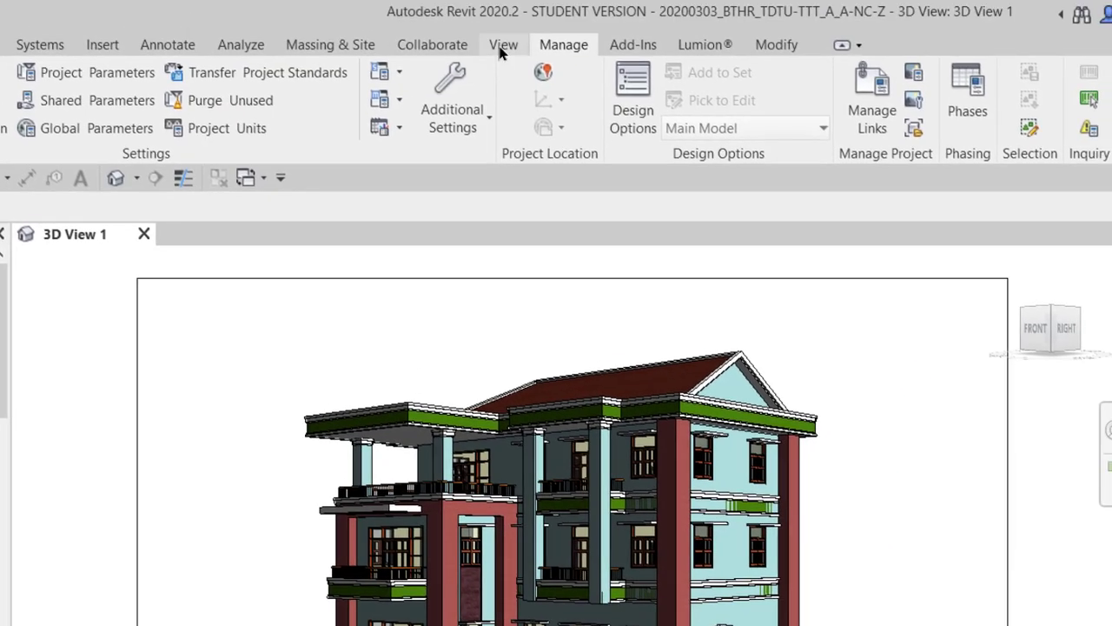
# Create a Sheet List schedule with the Sheet Number and Sheet Name fields
pyautogui.click(502, 47)
pyautogui.click(865, 75)
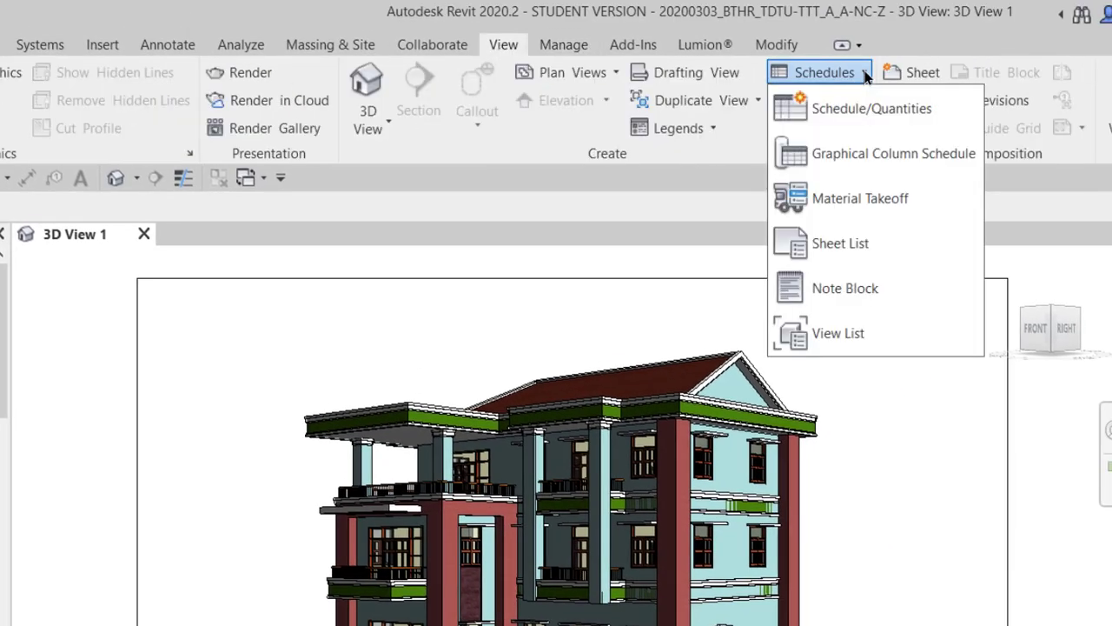
pyautogui.click(885, 244)
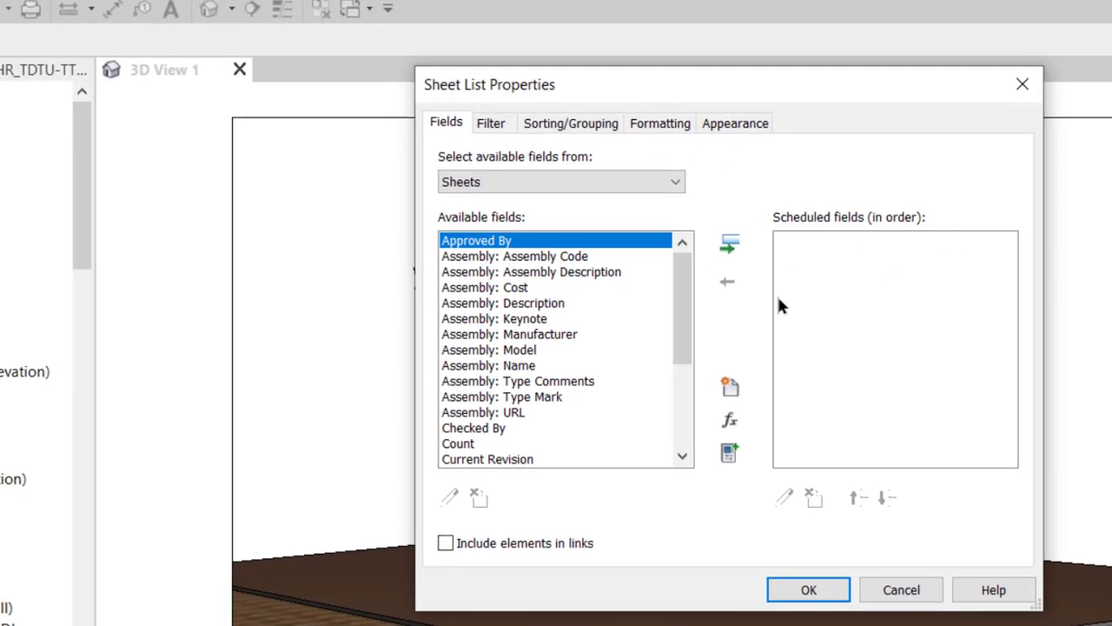
pyautogui.scroll(-4, 621, 355)
pyautogui.doubleClick(496, 459)
pyautogui.doubleClick(496, 459)
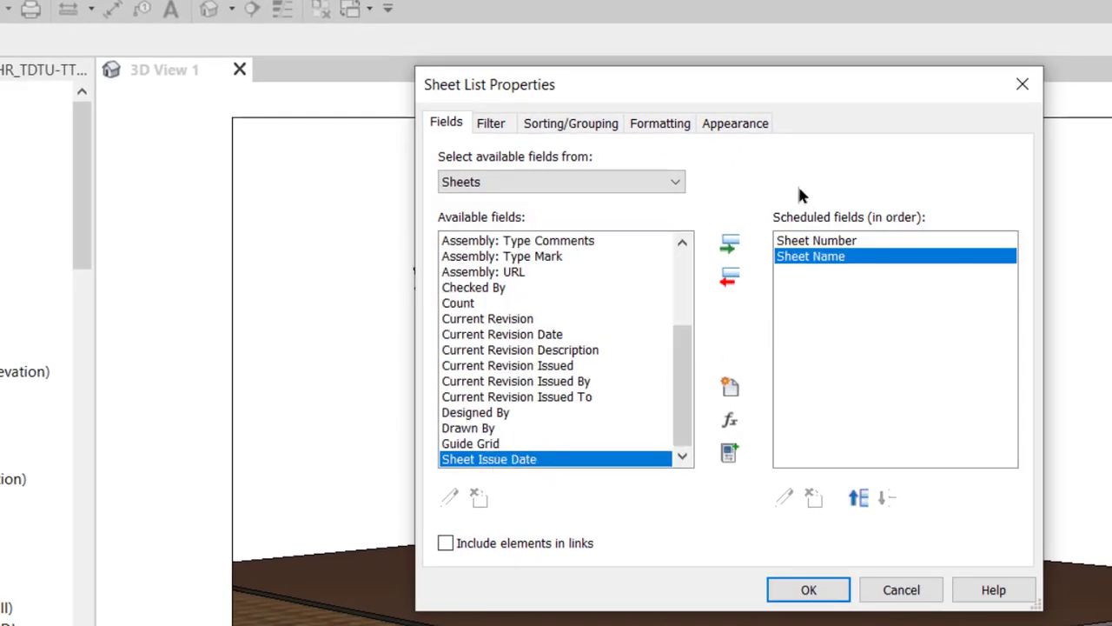
pyautogui.click(804, 590)
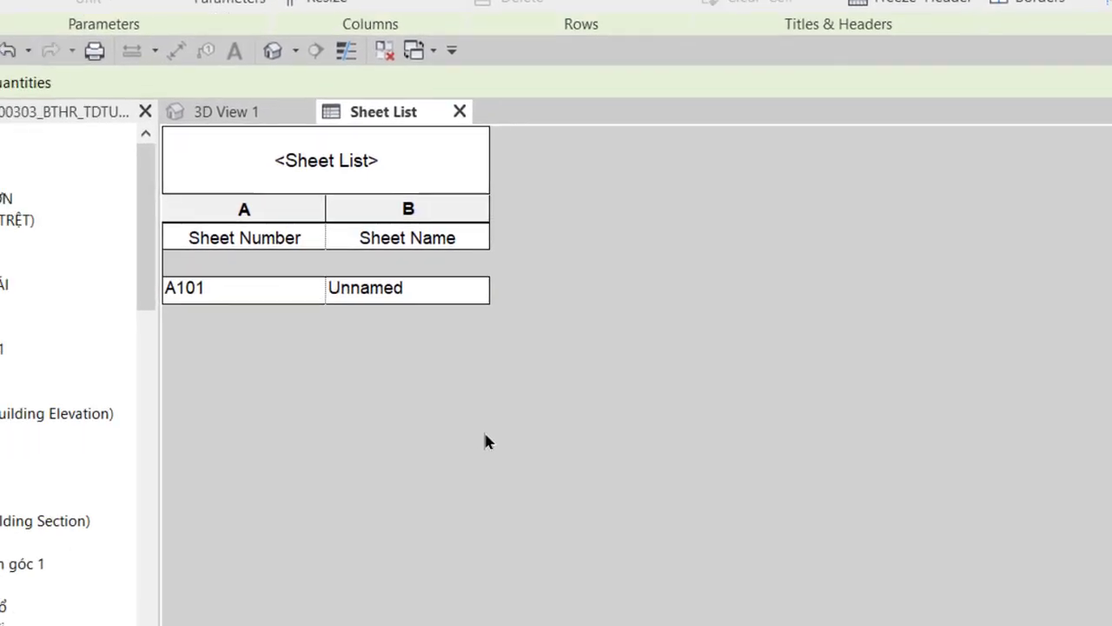
# Delete sheet A101 - Unnamed from the Project Browser's Sheets list
pyautogui.click(111, 531)
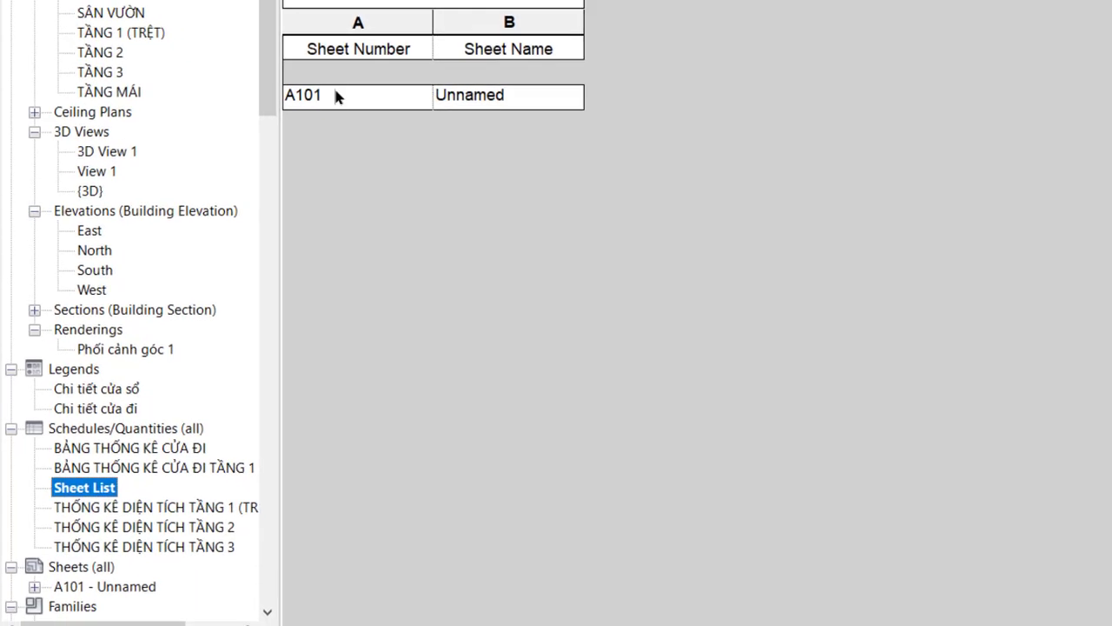
pyautogui.click(129, 587)
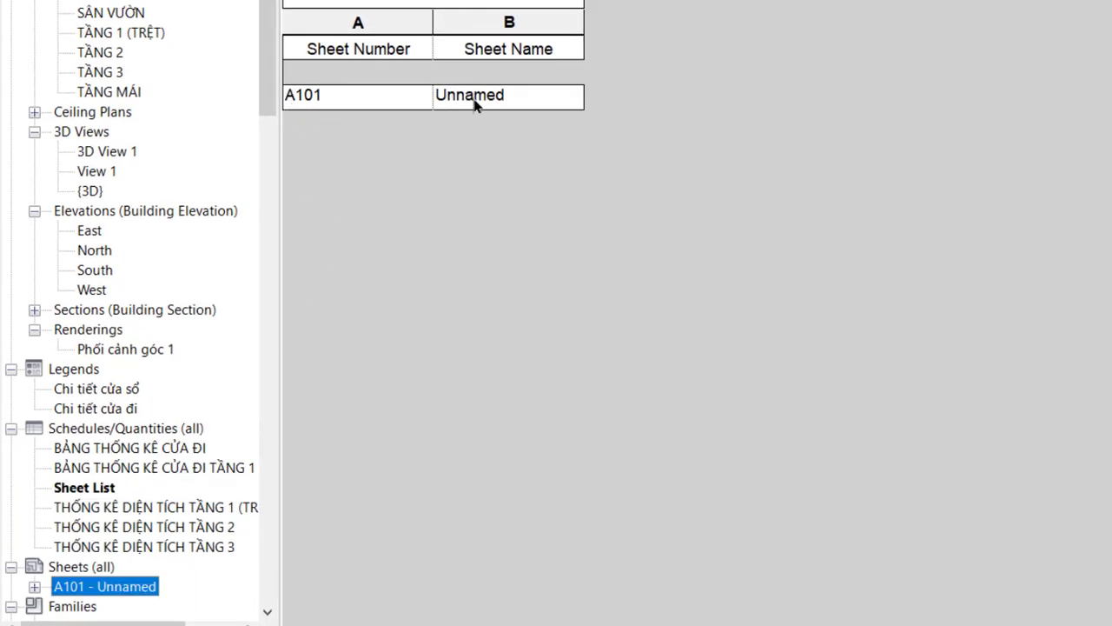
pyautogui.rightClick(119, 589)
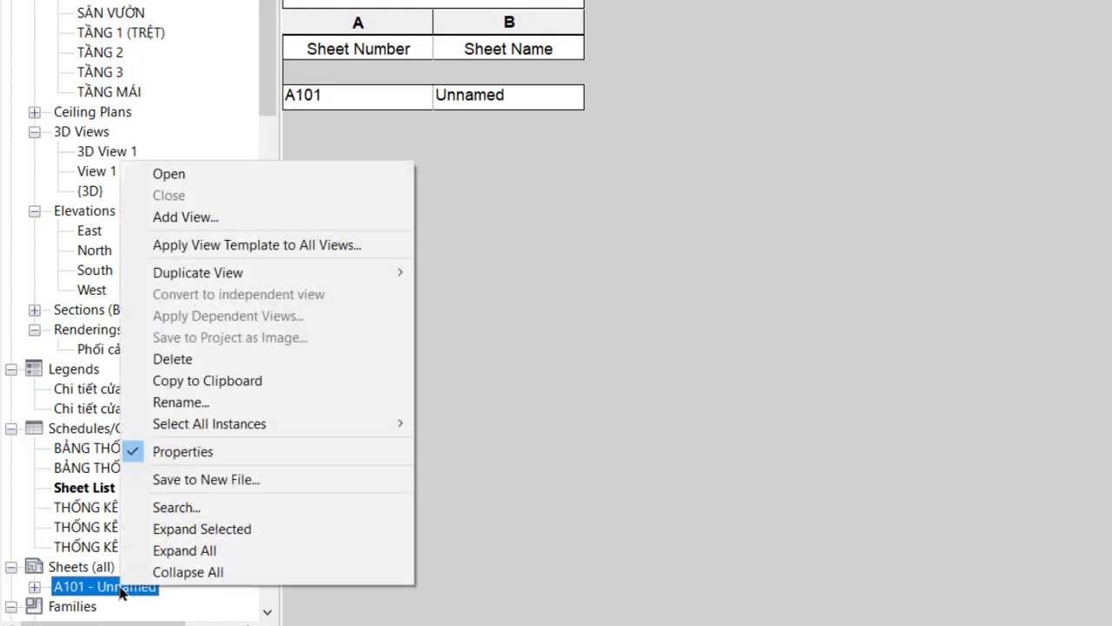
pyautogui.click(235, 362)
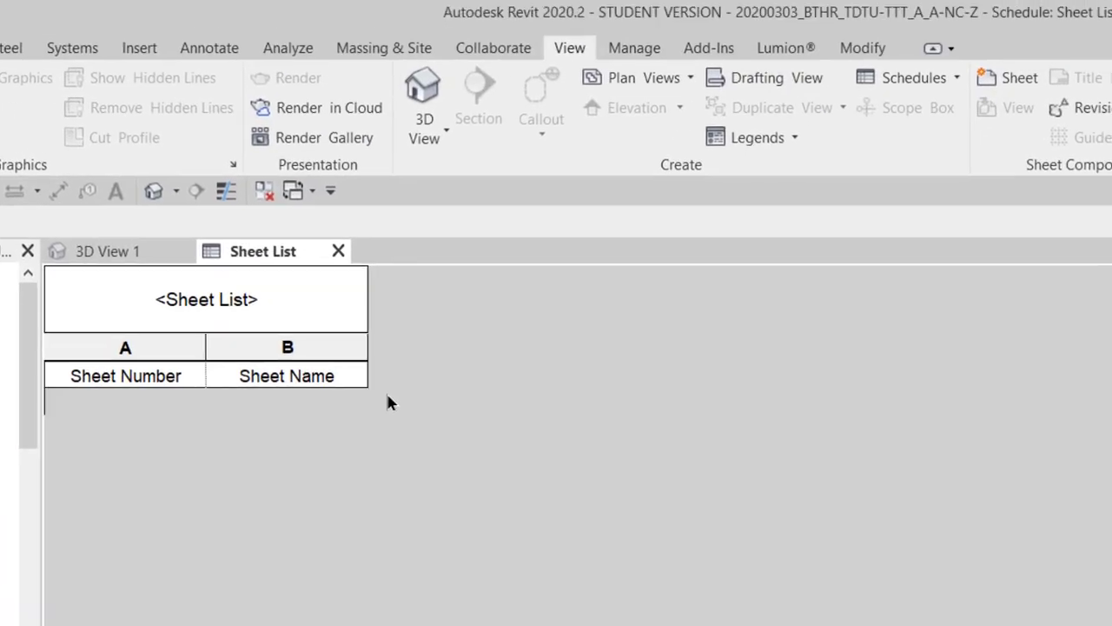
# Return to the schedule so the Modify Schedule/Quantities tools show
pyautogui.click(956, 48)
pyautogui.click(570, 48)
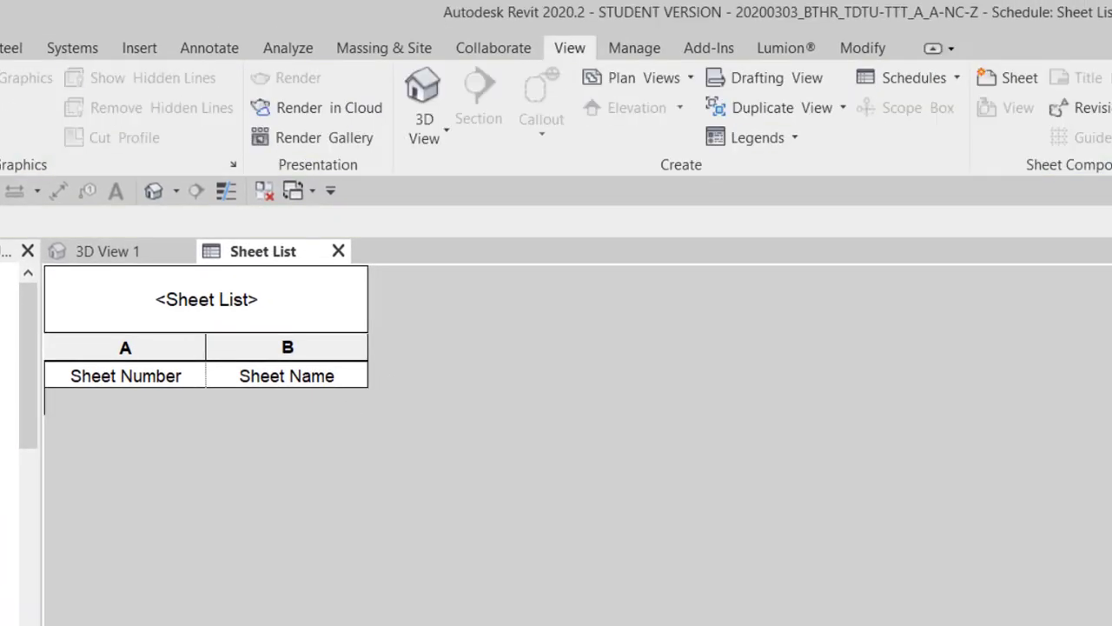
pyautogui.click(934, 50)
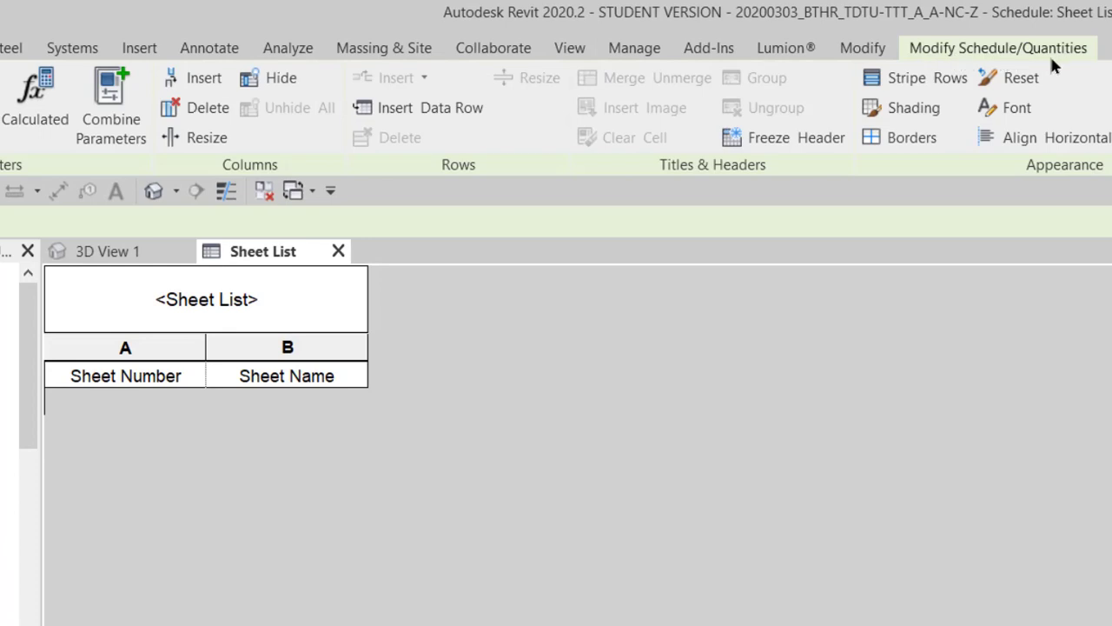
# Insert data row A102 and title the schedule 'DANH MỤC BẢN VẼ'
pyautogui.click(445, 118)
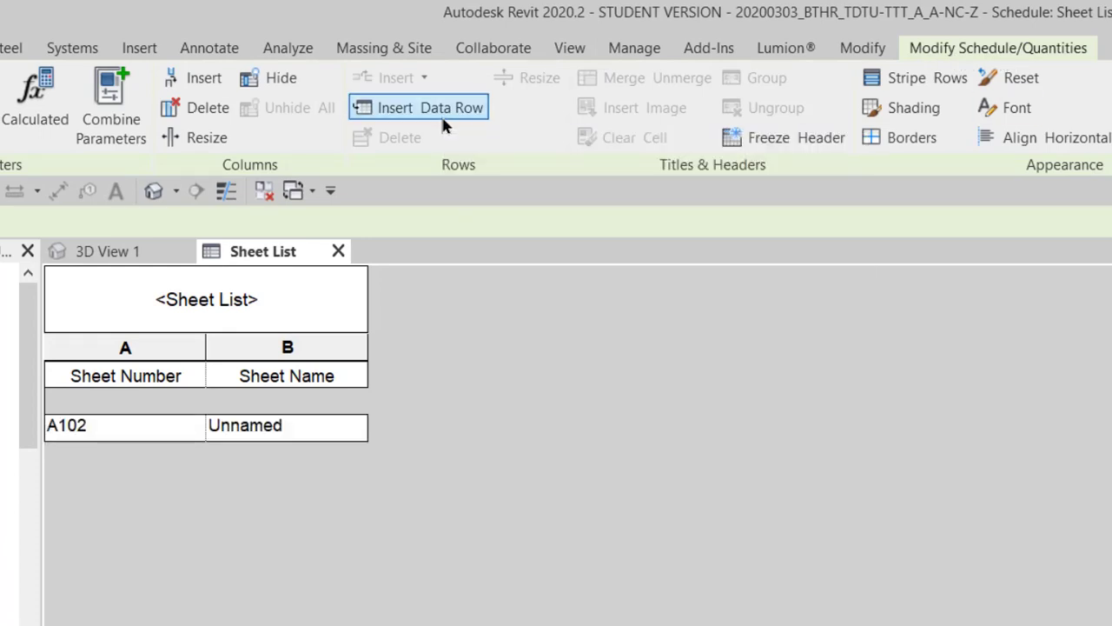
pyautogui.click(119, 434)
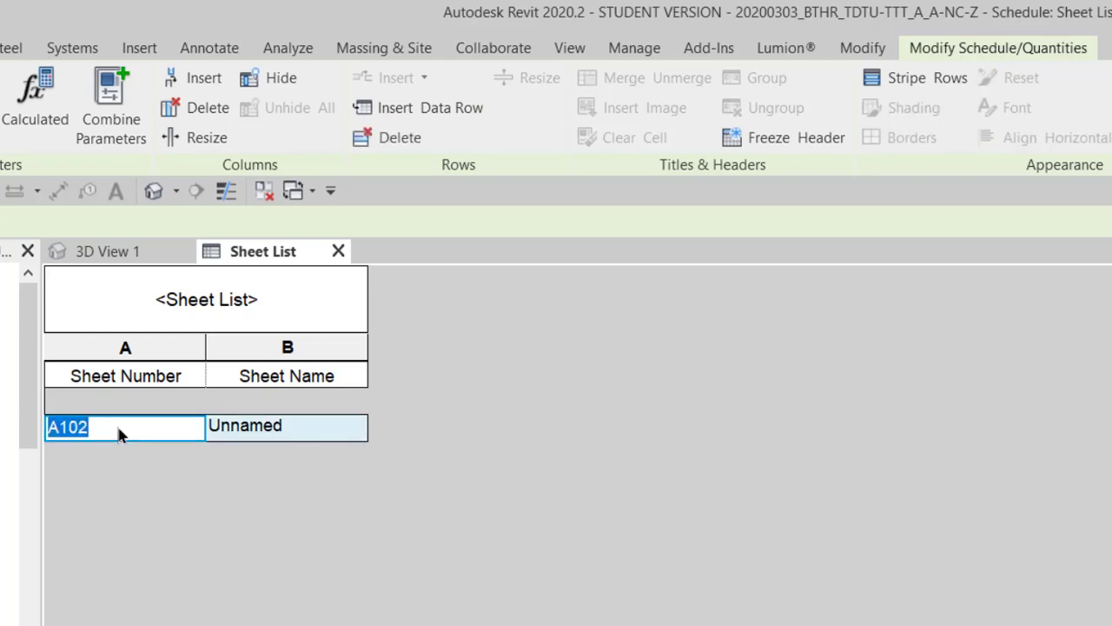
pyautogui.click(274, 298)
pyautogui.click(274, 298)
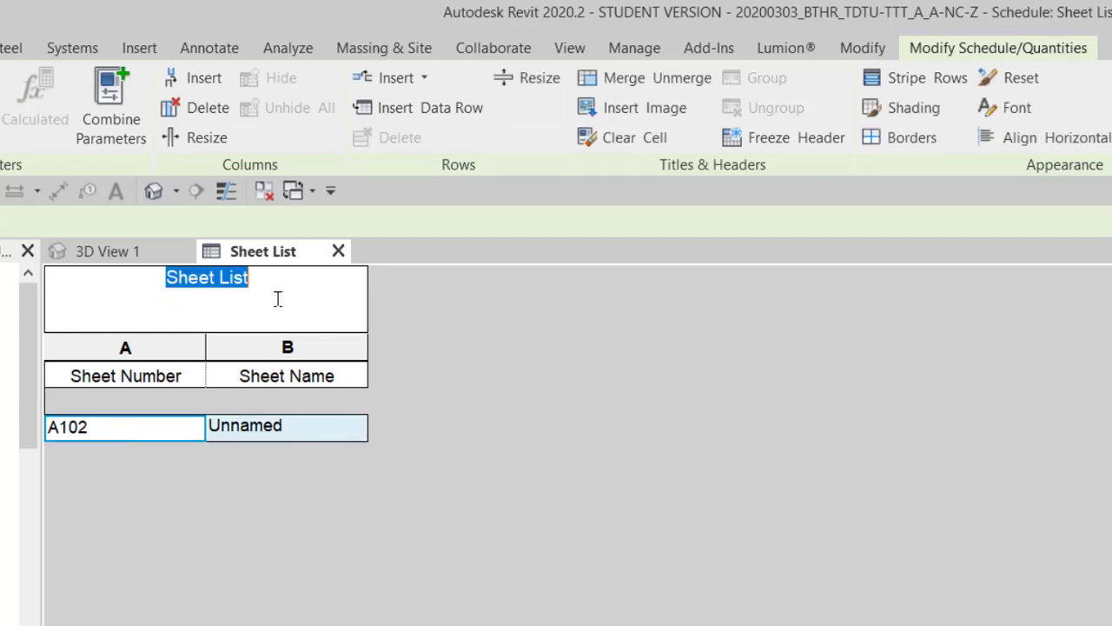
pyautogui.write('D')
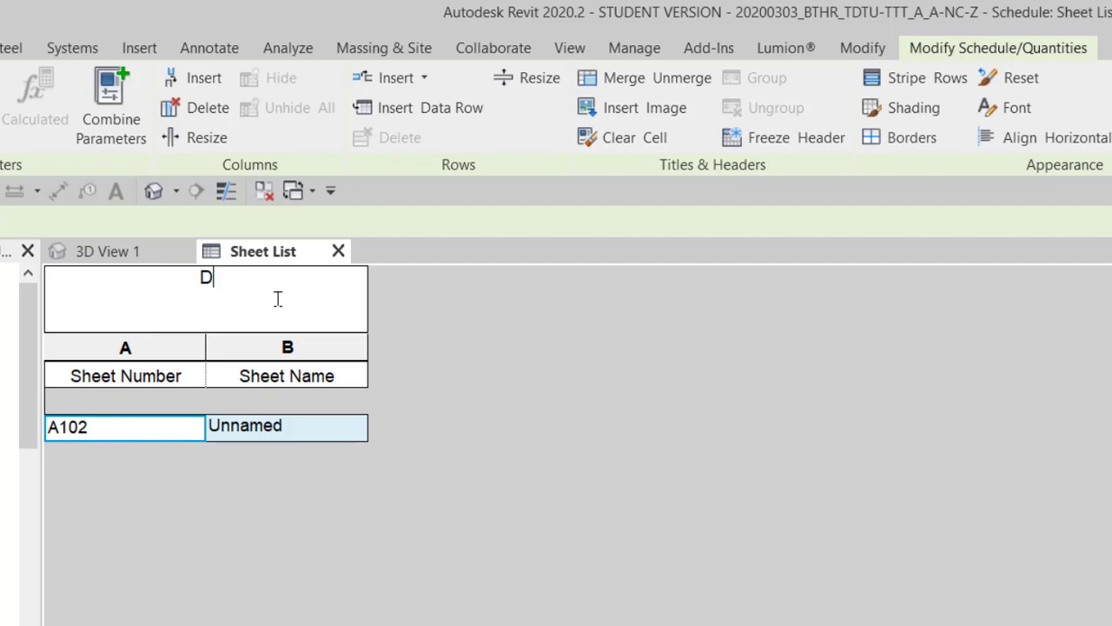
pyautogui.write('ANH MỤC BẢN VẼ')
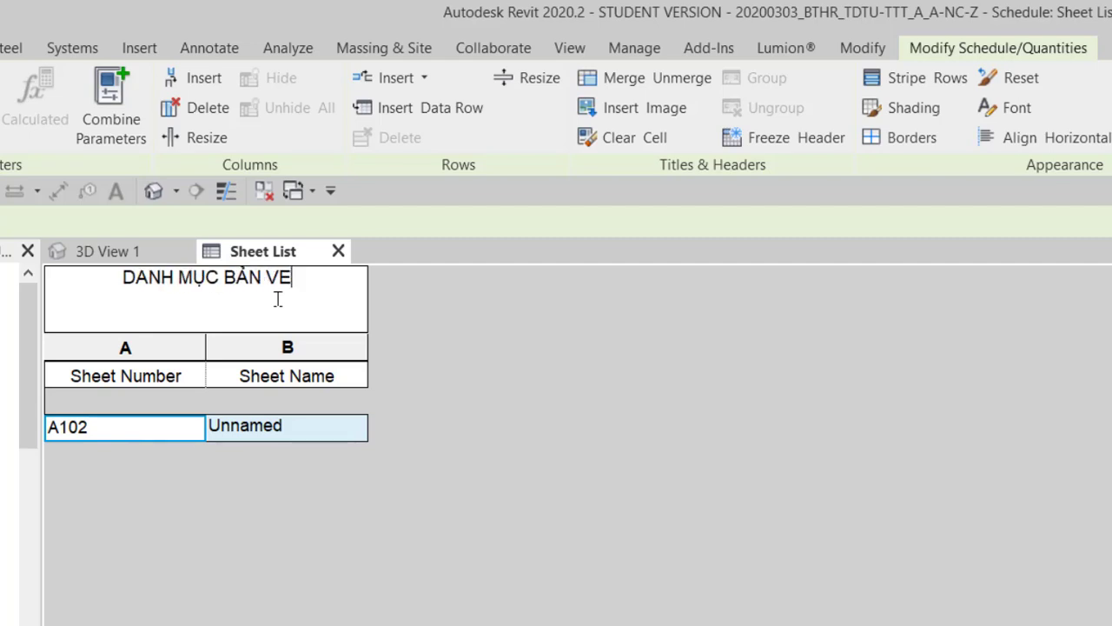
pyautogui.click(183, 372)
# Rename the column headers to 'SỐ BV' and 'TÊN BẢN VẼ'
pyautogui.click(184, 372)
pyautogui.moveTo(184, 372); pyautogui.dragTo(57, 388)
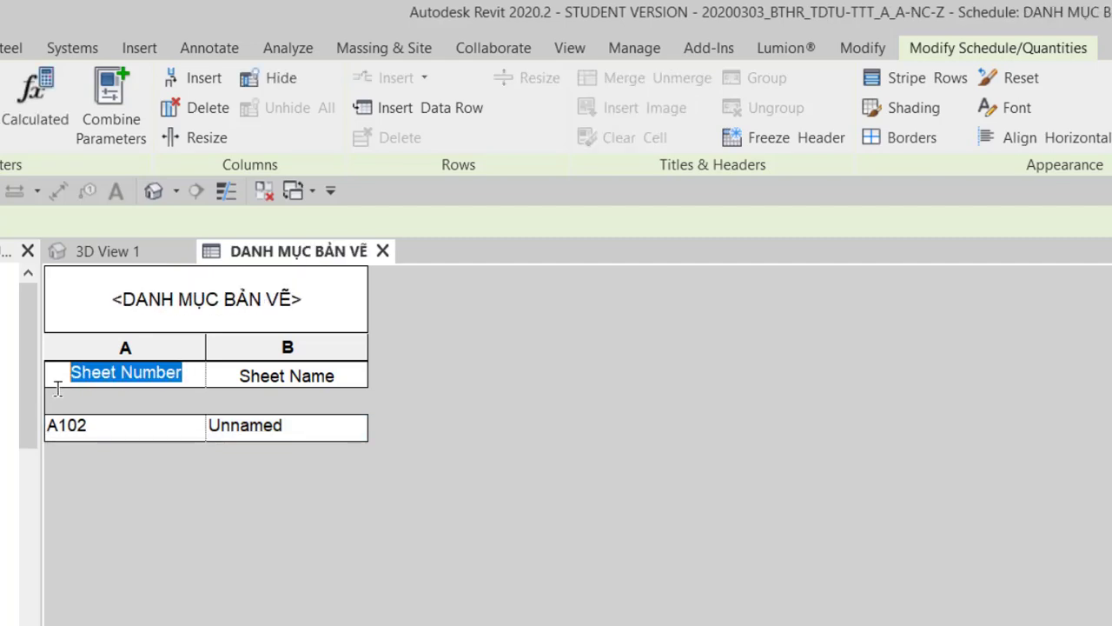
pyautogui.write('SỐ BV')
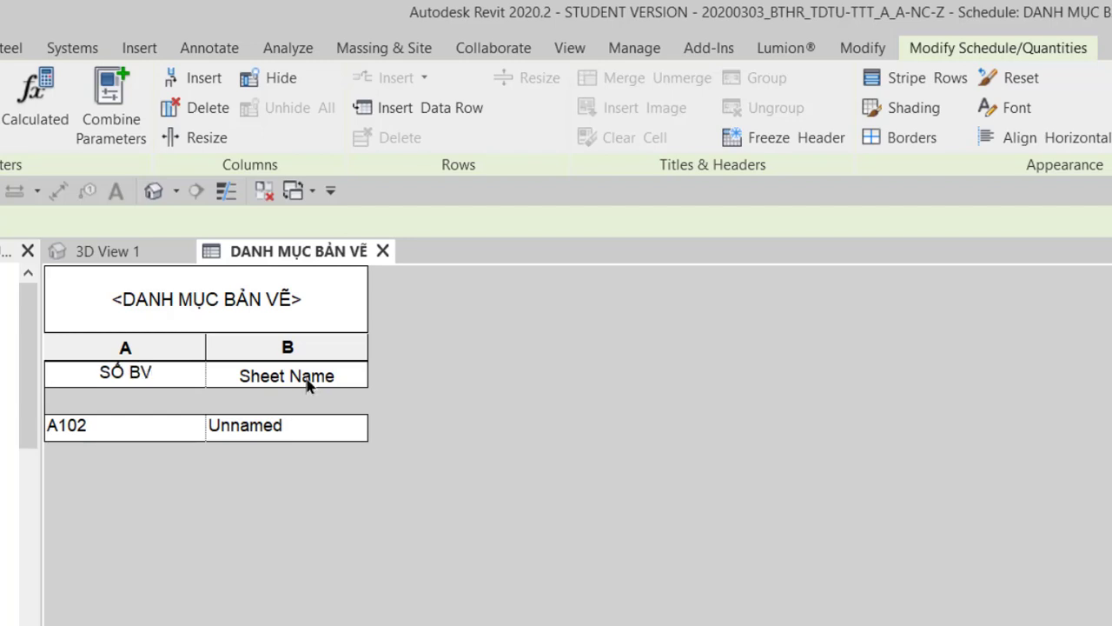
pyautogui.click(309, 386)
pyautogui.moveTo(333, 378); pyautogui.dragTo(203, 373)
pyautogui.write('TÊN BA')
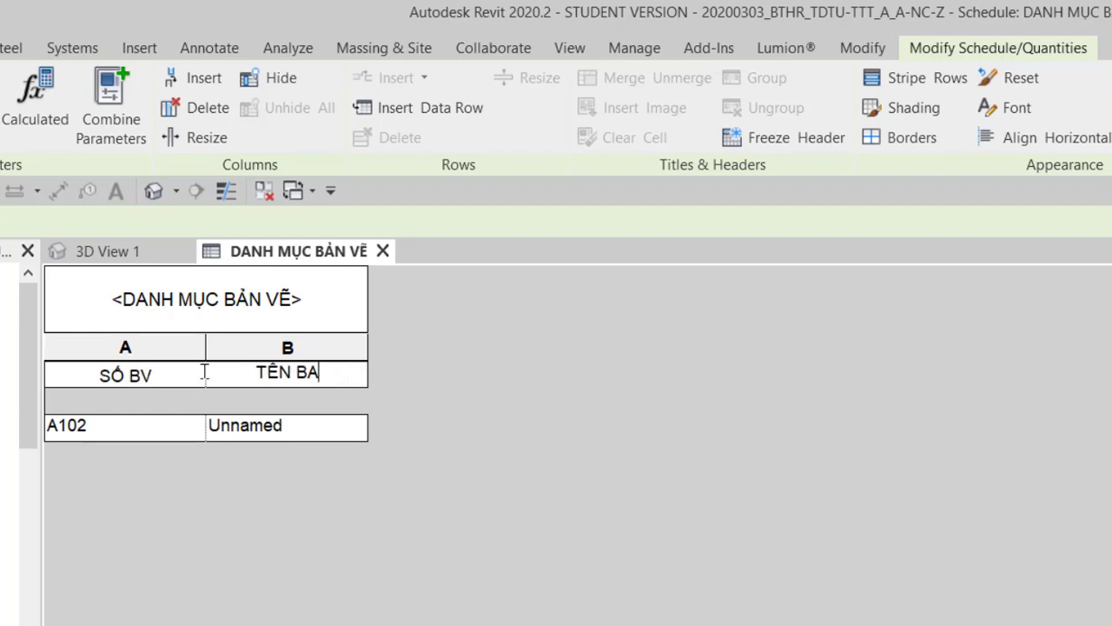
pyautogui.write('ẢN VE')
pyautogui.click(132, 425)
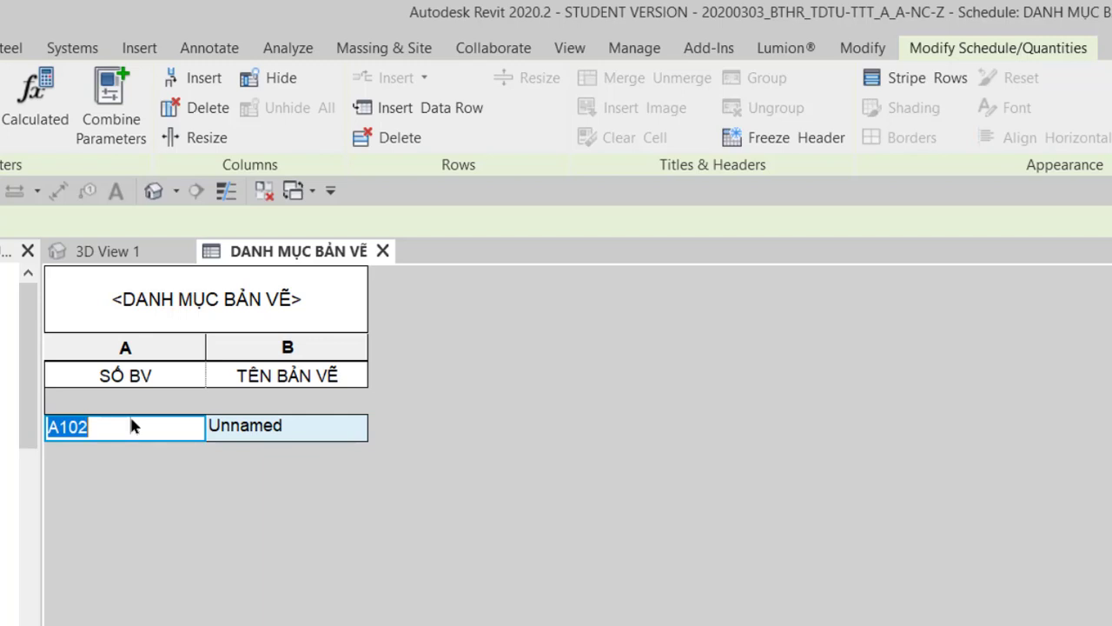
# Number the first sheet KT101, name it MẶT BẰNG TỔNG THỂ, and widen the name column
pyautogui.write('KT101')
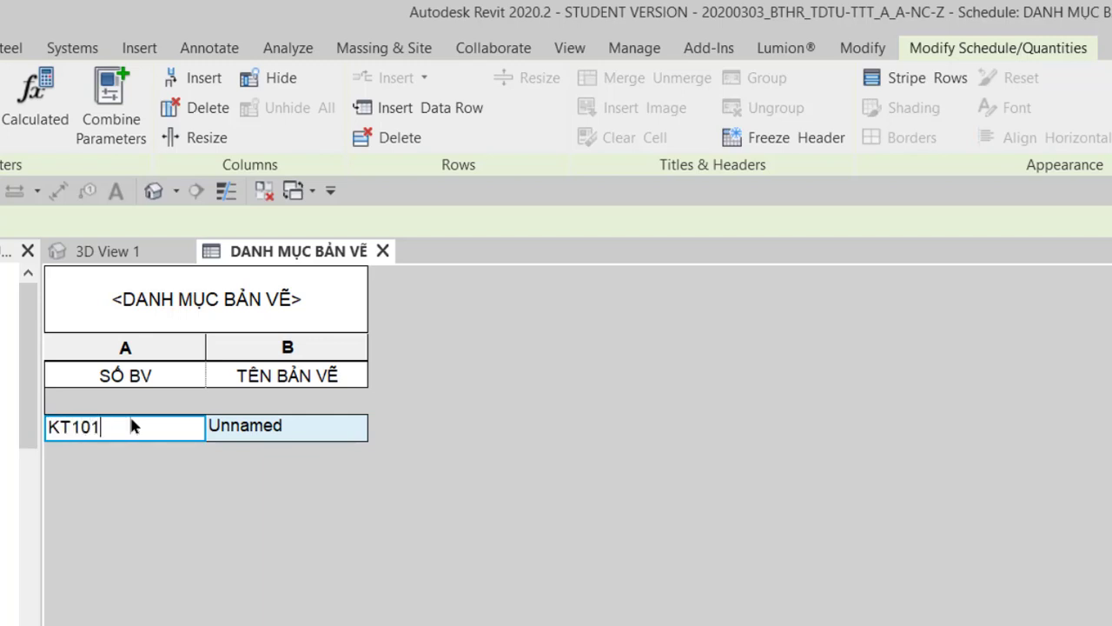
pyautogui.moveTo(71, 429); pyautogui.dragTo(81, 430)
pyautogui.moveTo(80, 427)
pyautogui.mouseDown()
pyautogui.moveTo(101, 429)
pyautogui.moveTo(81, 427)
pyautogui.mouseUp()
pyautogui.click(313, 432)
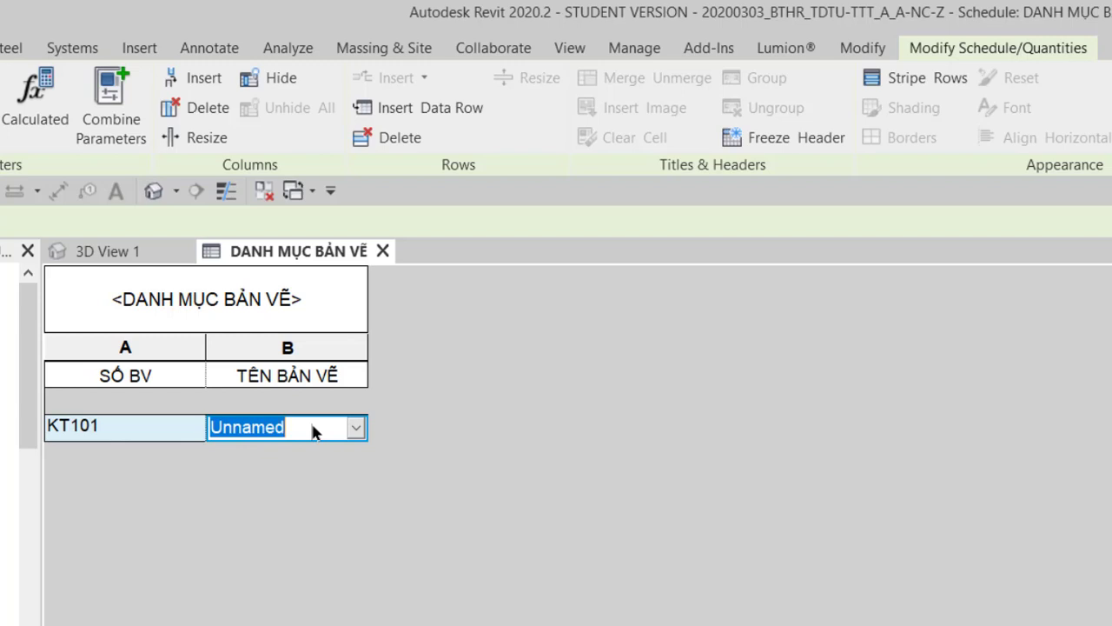
pyautogui.write('MẶT BẰNG TỔNG')
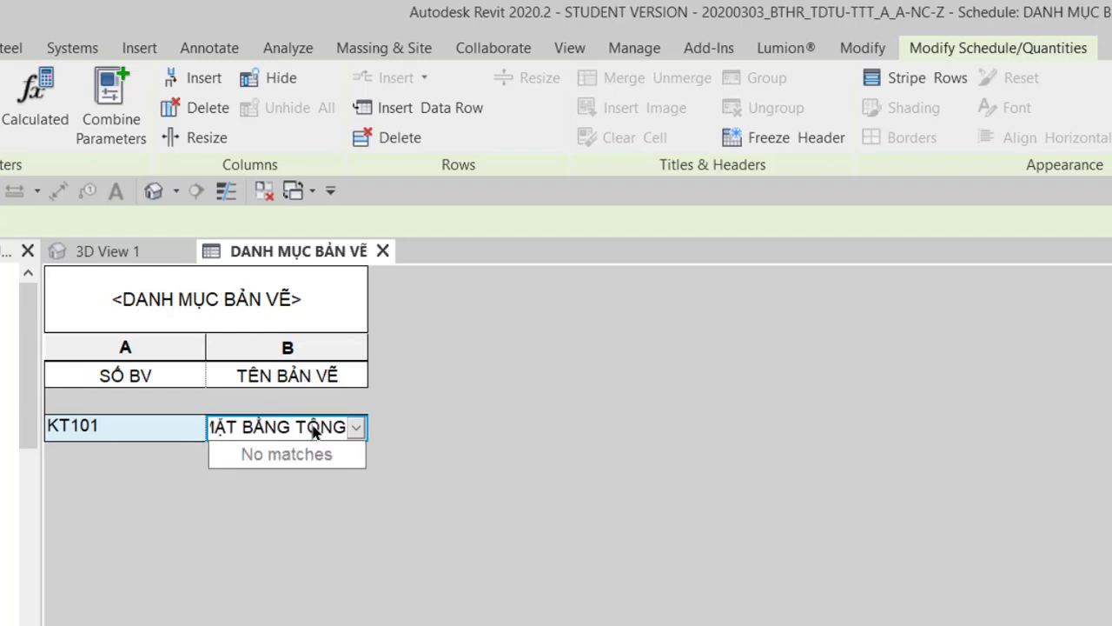
pyautogui.write(' THE')
pyautogui.moveTo(367, 348); pyautogui.dragTo(515, 349)
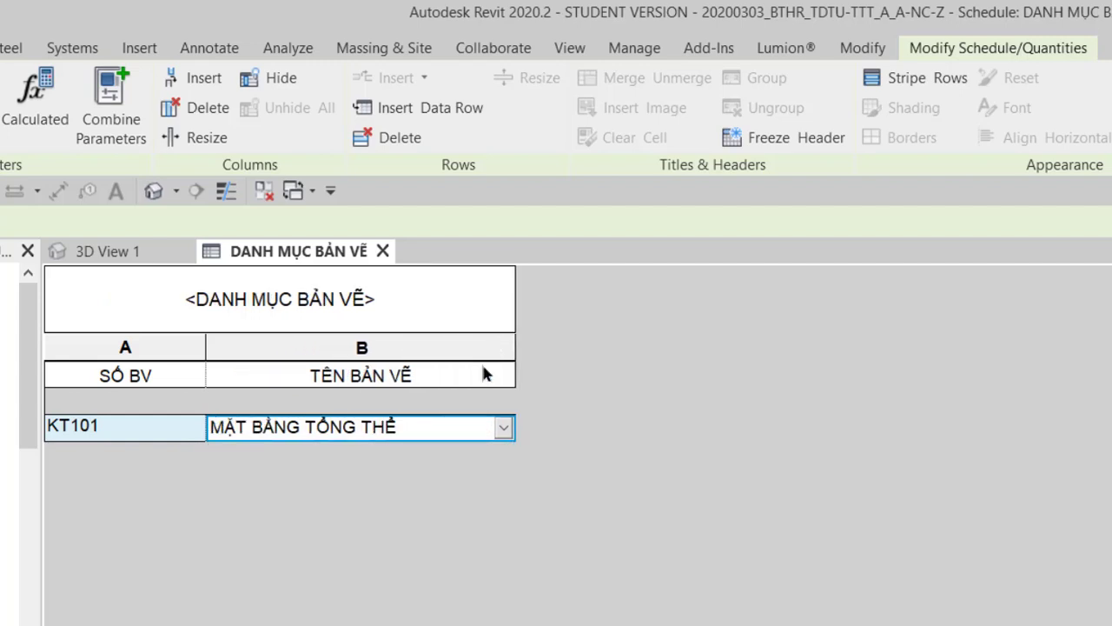
# Add rows KT102–KT105 and name KT102 'MẶT BẰNG TẦNG 1 (TRỆT)'
pyautogui.click(447, 116)
pyautogui.tripleClick(447, 116)
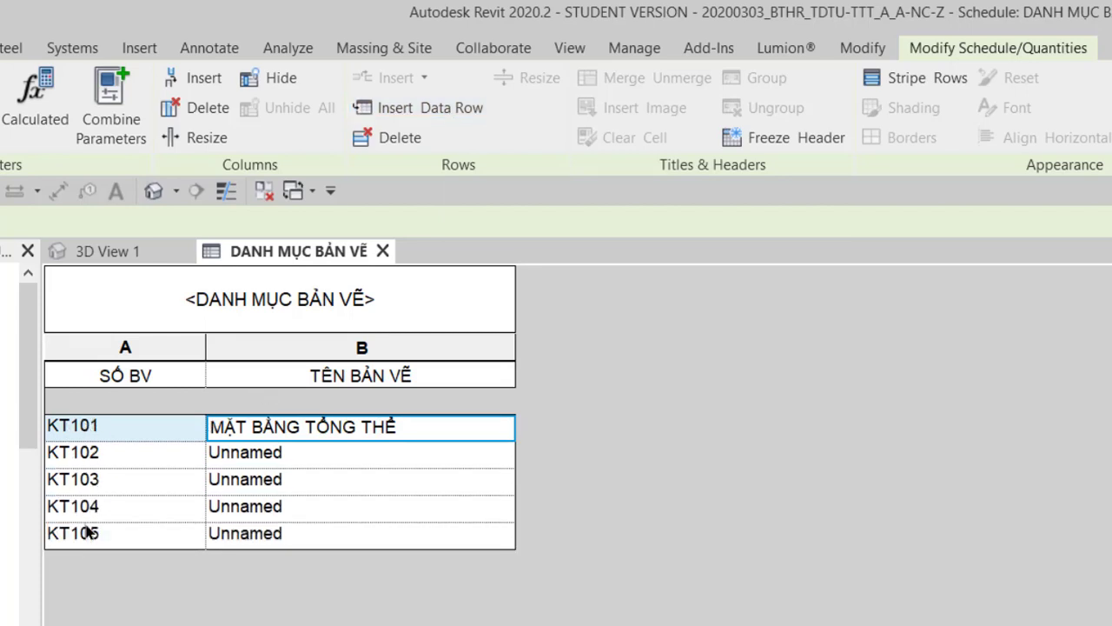
pyautogui.click(344, 463)
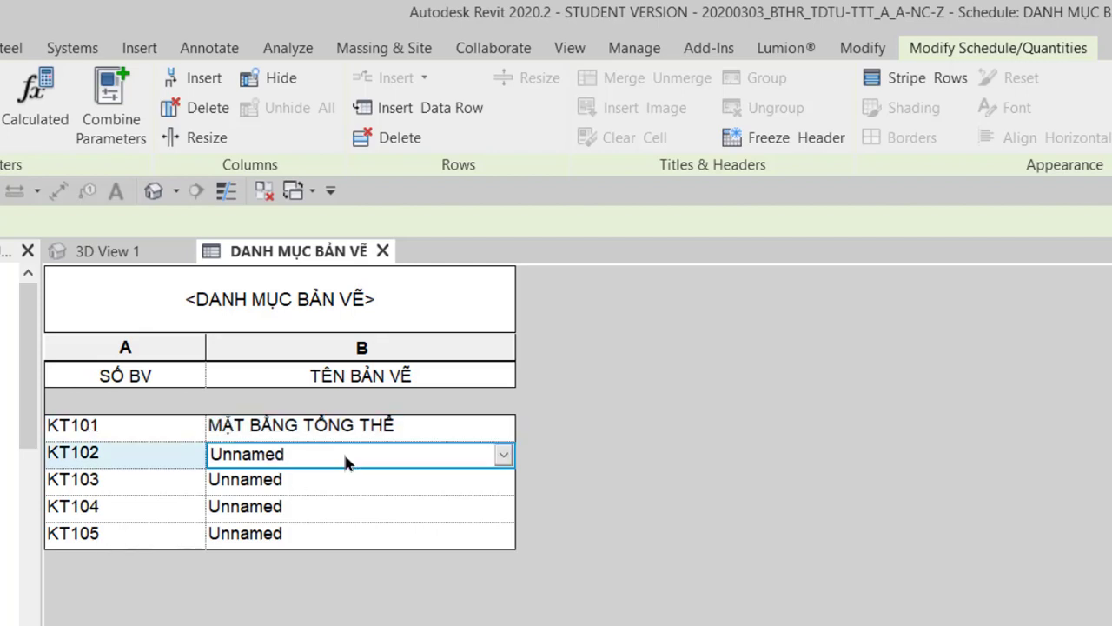
pyautogui.click(344, 464)
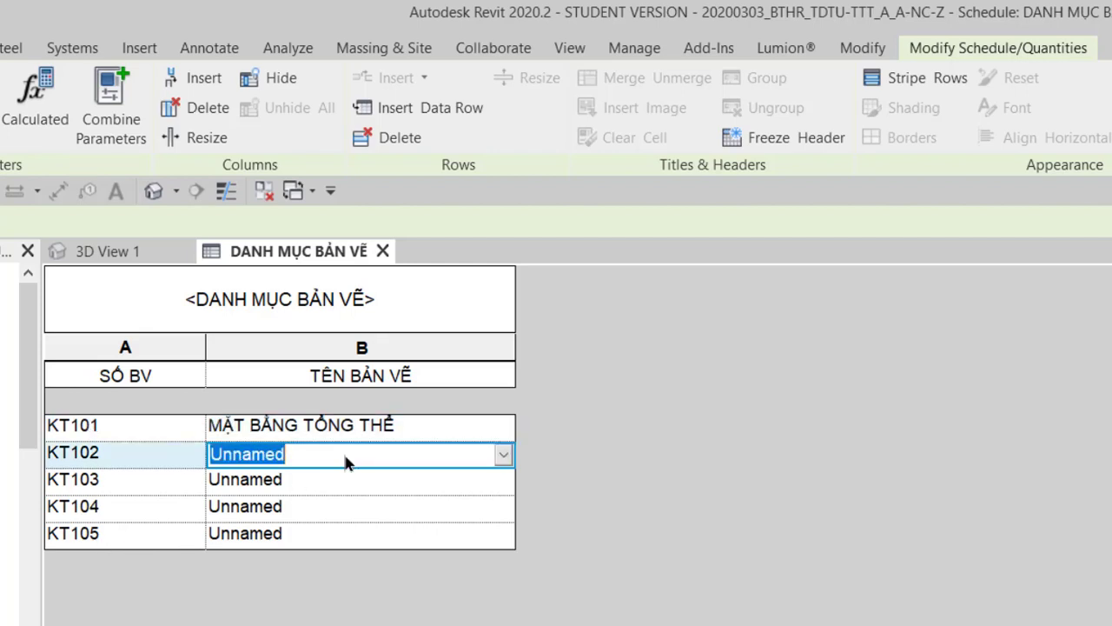
pyautogui.moveTo(302, 426); pyautogui.dragTo(194, 427)
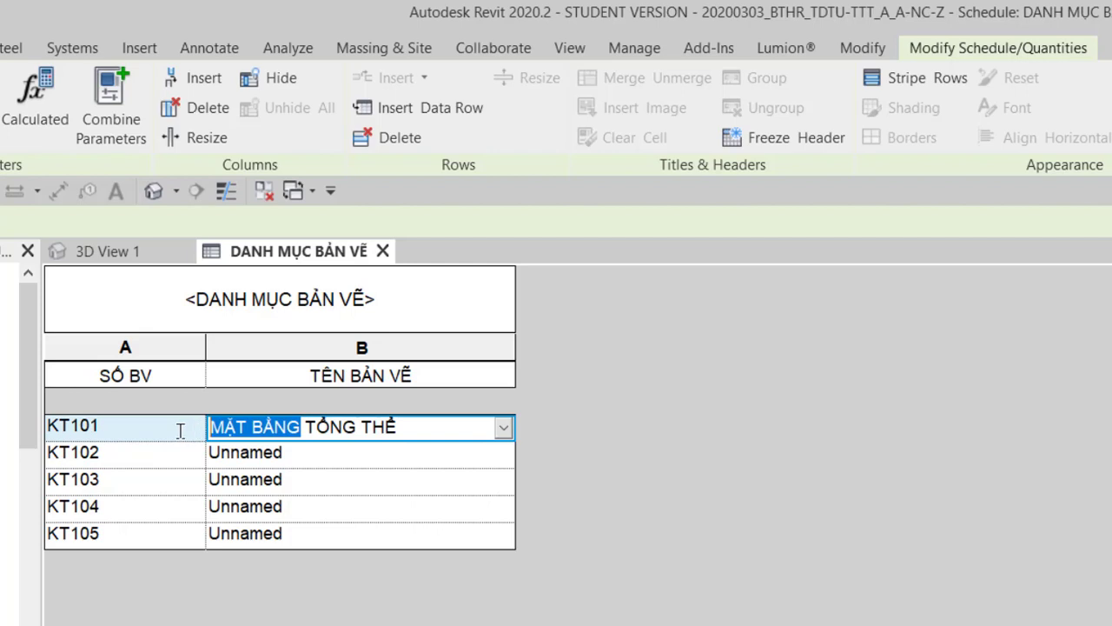
pyautogui.hotkey('ctrl', 'c')
pyautogui.press('Down')
pyautogui.hotkey('ctrl', 'v')
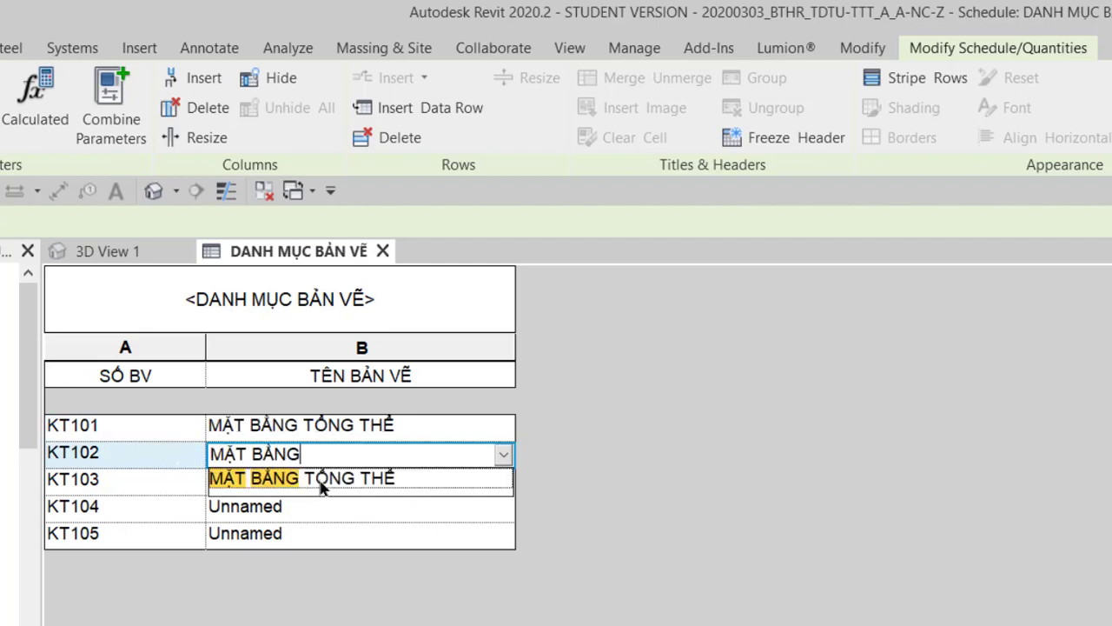
pyautogui.write('T')
pyautogui.write('ẦNG 1 (TREỆT')
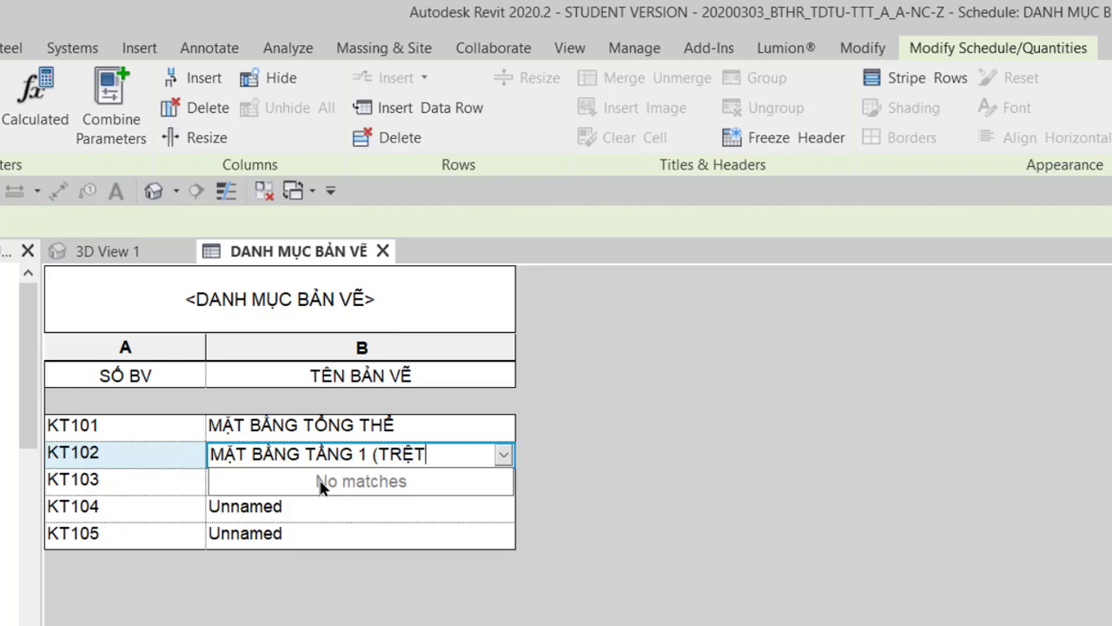
pyautogui.write(')')
# Name KT103–KT105 MẶT BẰNG TẦNG 2, TẦNG 3 and TẦNG MÁI, then insert another row
pyautogui.moveTo(354, 453); pyautogui.dragTo(193, 459)
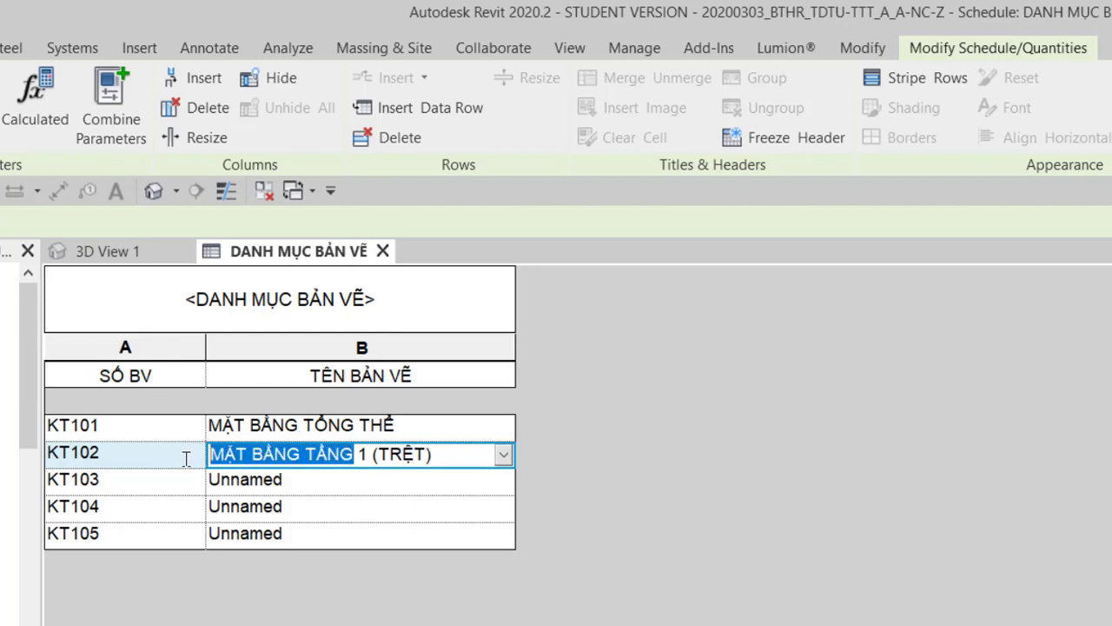
pyautogui.click(328, 482)
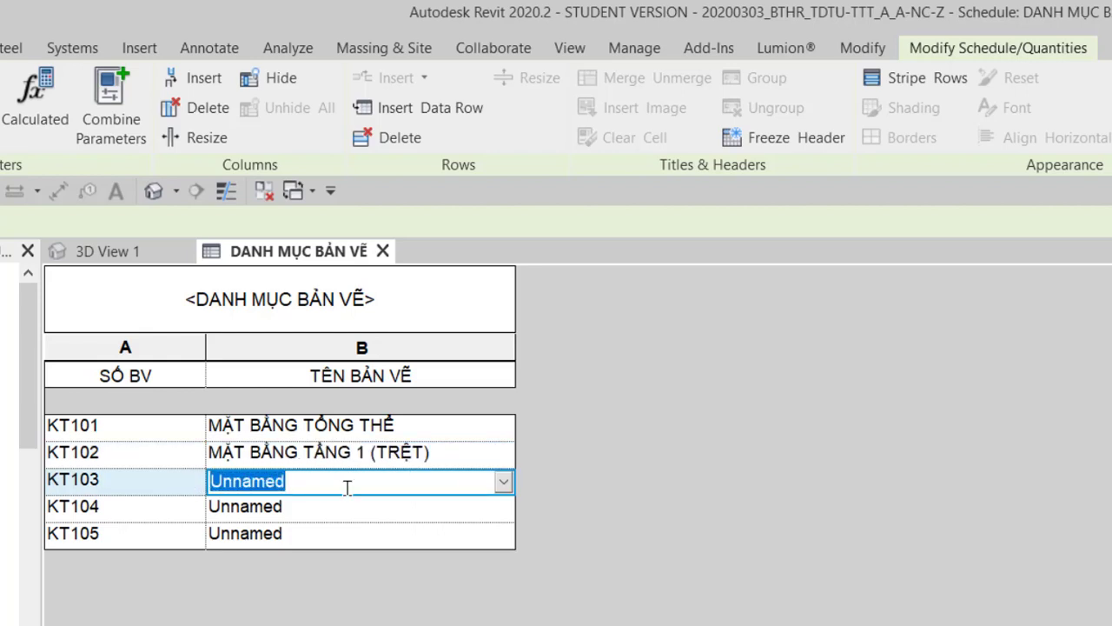
pyautogui.hotkey('ctrl', 'v')
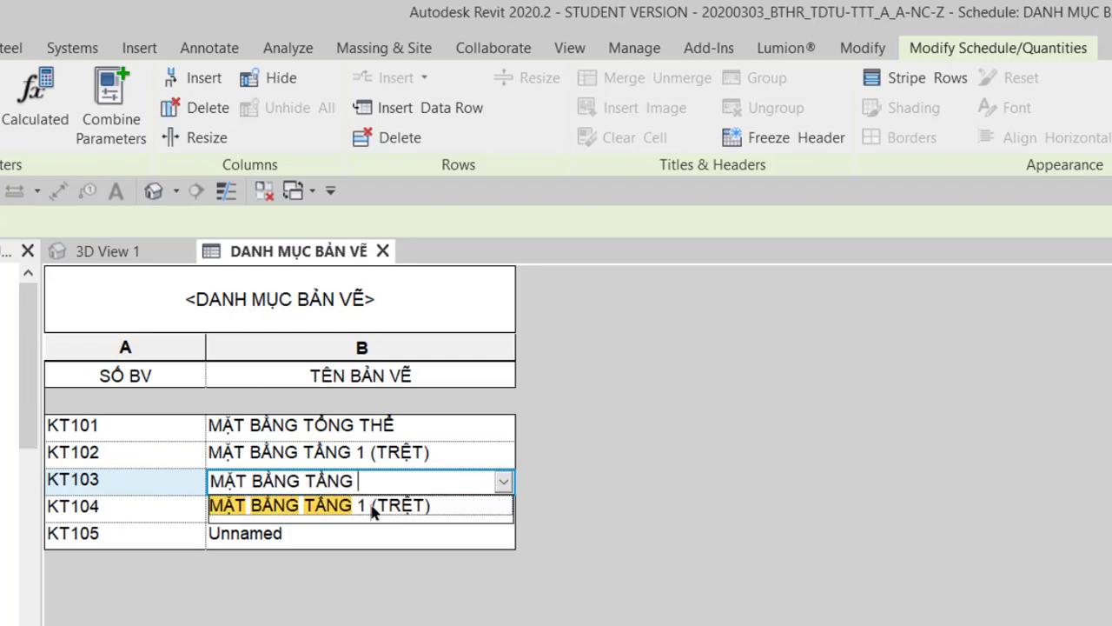
pyautogui.write('2')
pyautogui.click(215, 508)
pyautogui.moveTo(215, 509); pyautogui.dragTo(185, 511)
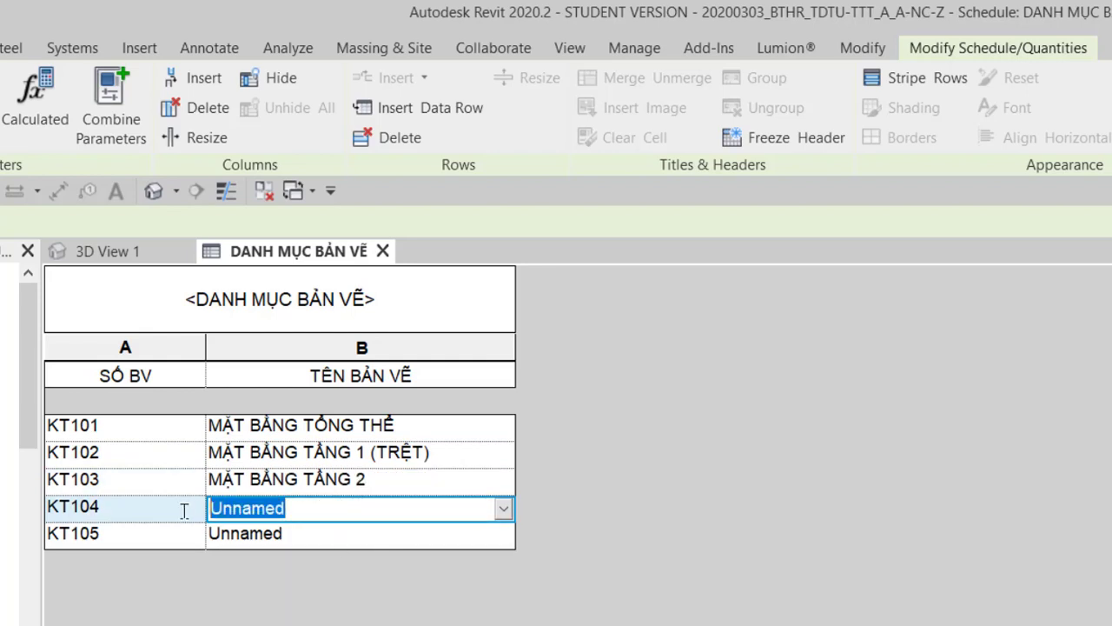
pyautogui.hotkey('ctrl', 'v')
pyautogui.write('3')
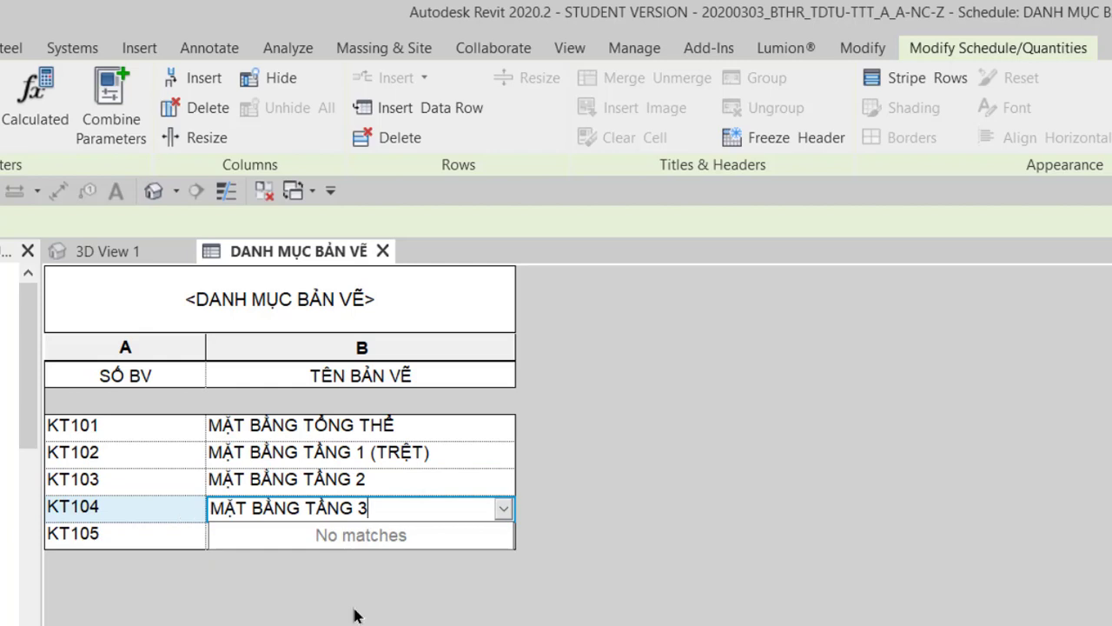
pyautogui.click(349, 545)
pyautogui.hotkey('ctrl', 'v')
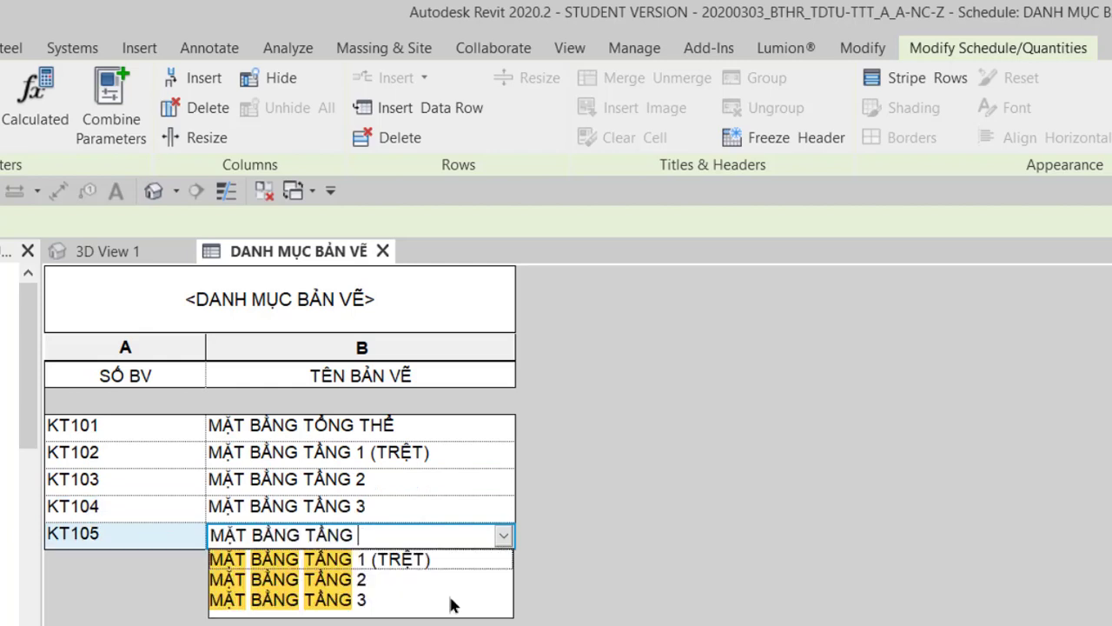
pyautogui.write('MÁI')
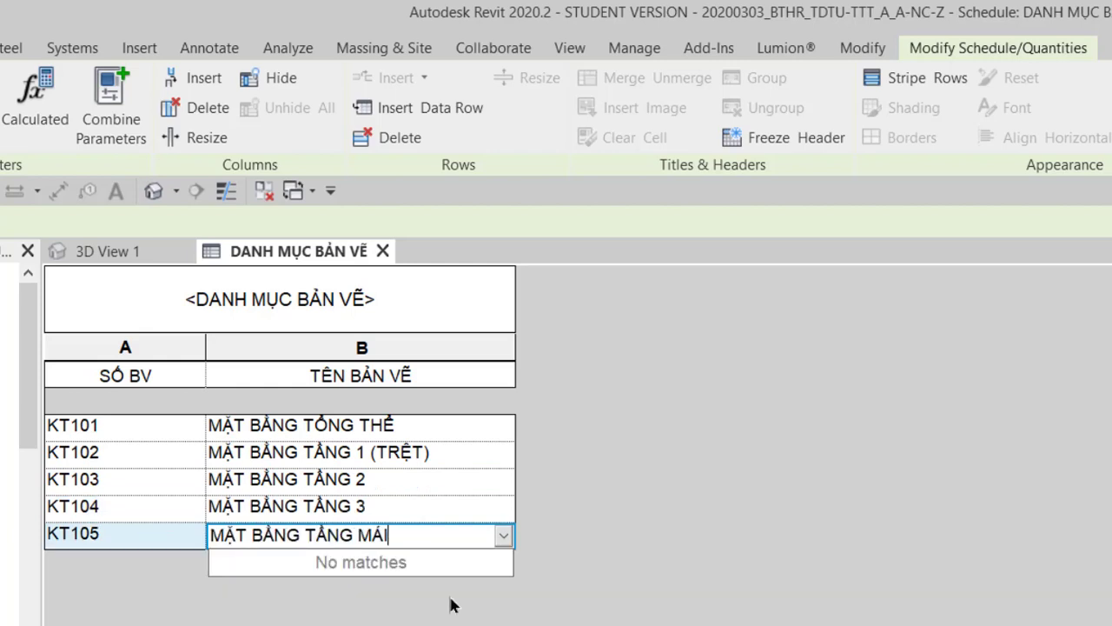
pyautogui.click(433, 108)
# Number the new row KT201, add two more rows, and name KT201 'MB TRẦN TẦNG 1 (TRỆT)'
pyautogui.click(146, 553)
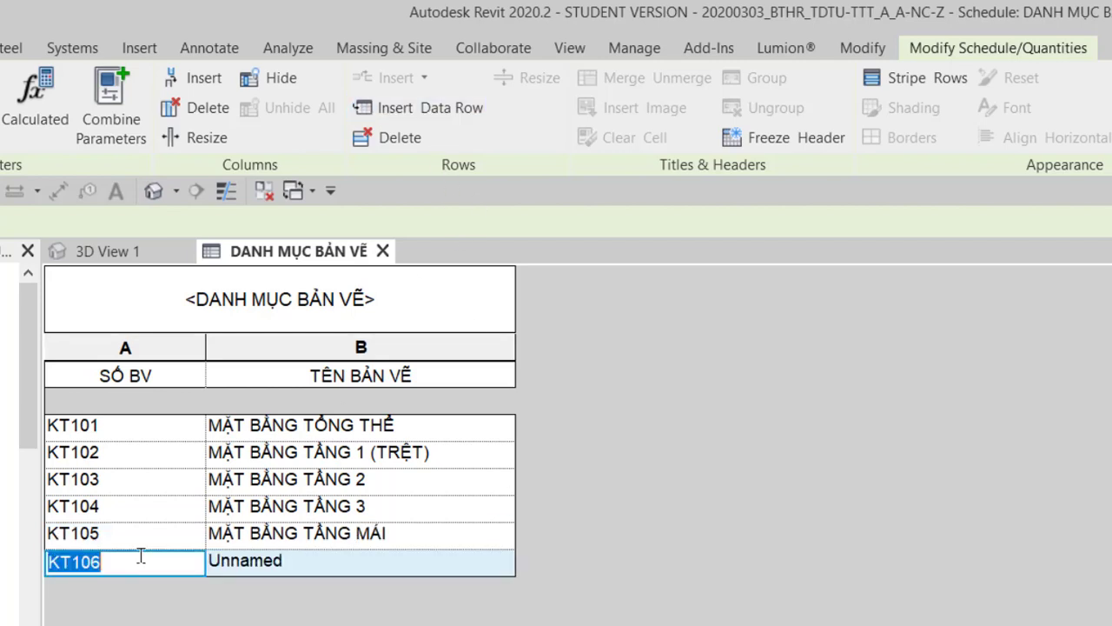
pyautogui.write('KT2')
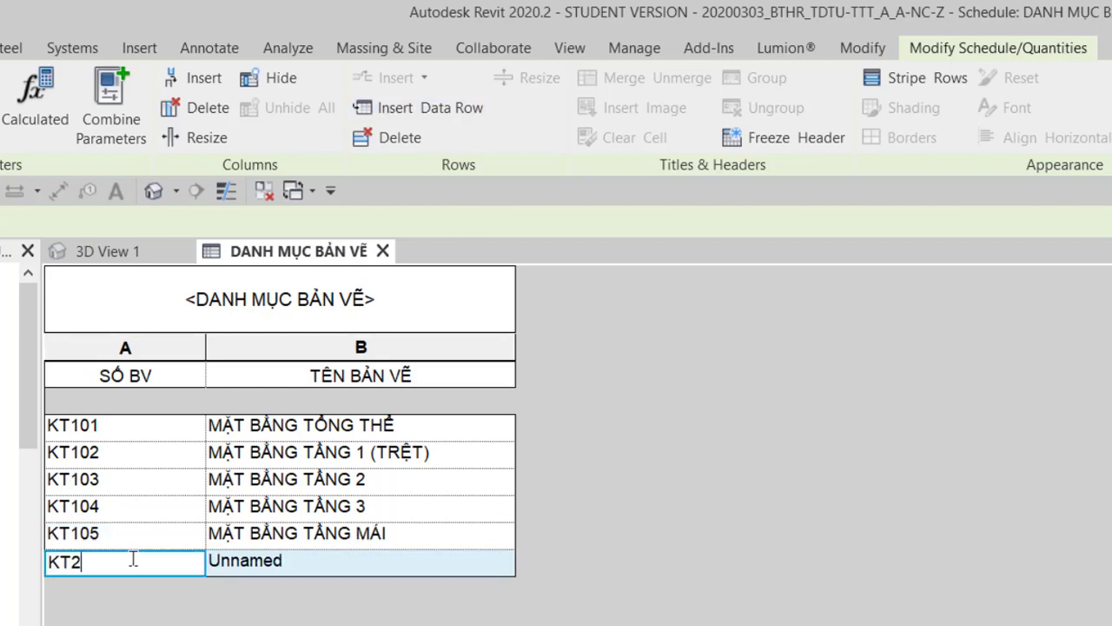
pyautogui.write('01')
pyautogui.click(458, 120)
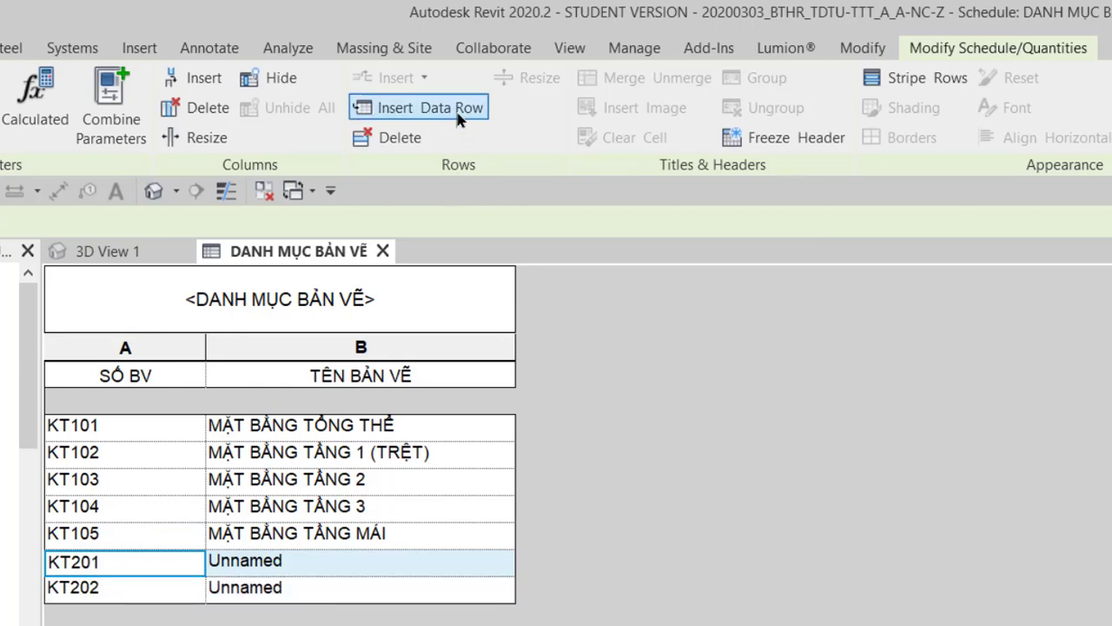
pyautogui.click(459, 119)
pyautogui.click(347, 560)
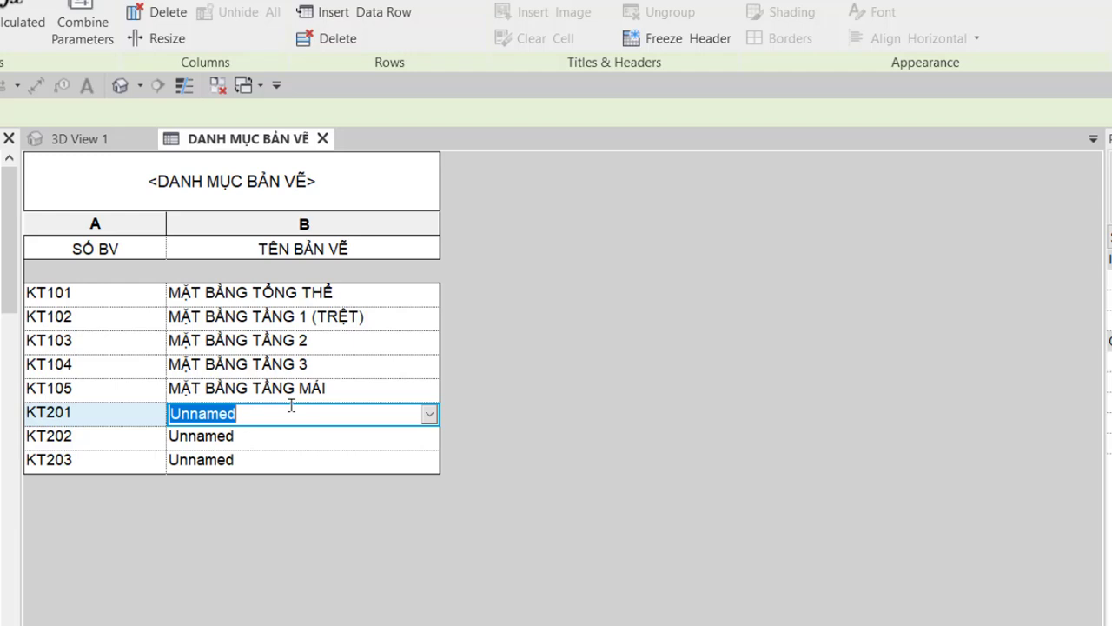
pyautogui.moveTo(366, 318); pyautogui.dragTo(254, 320)
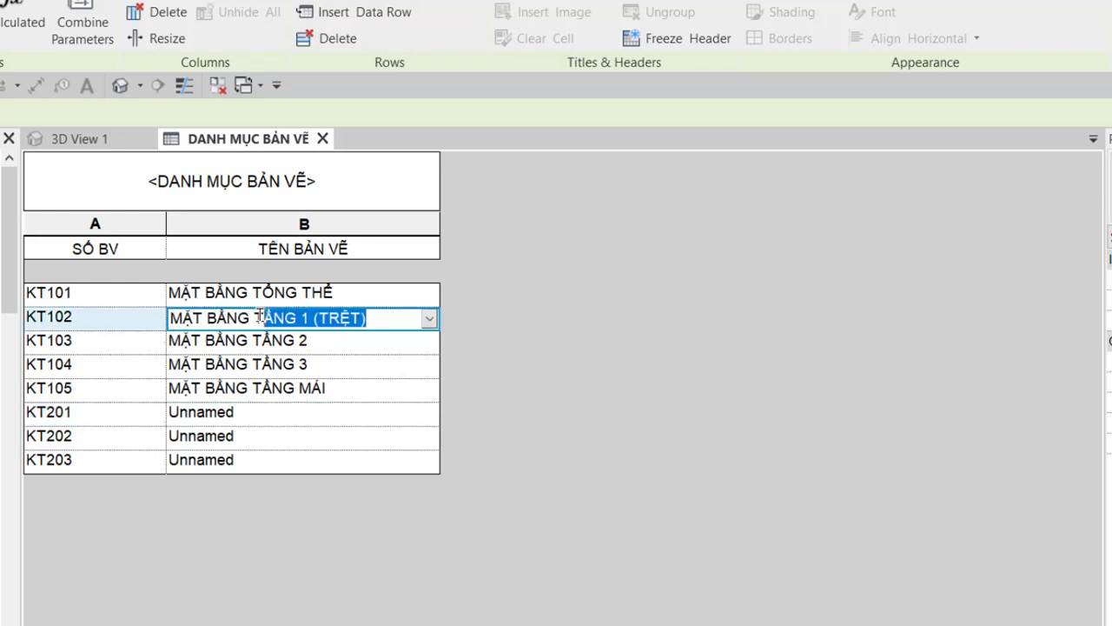
pyautogui.click(282, 414)
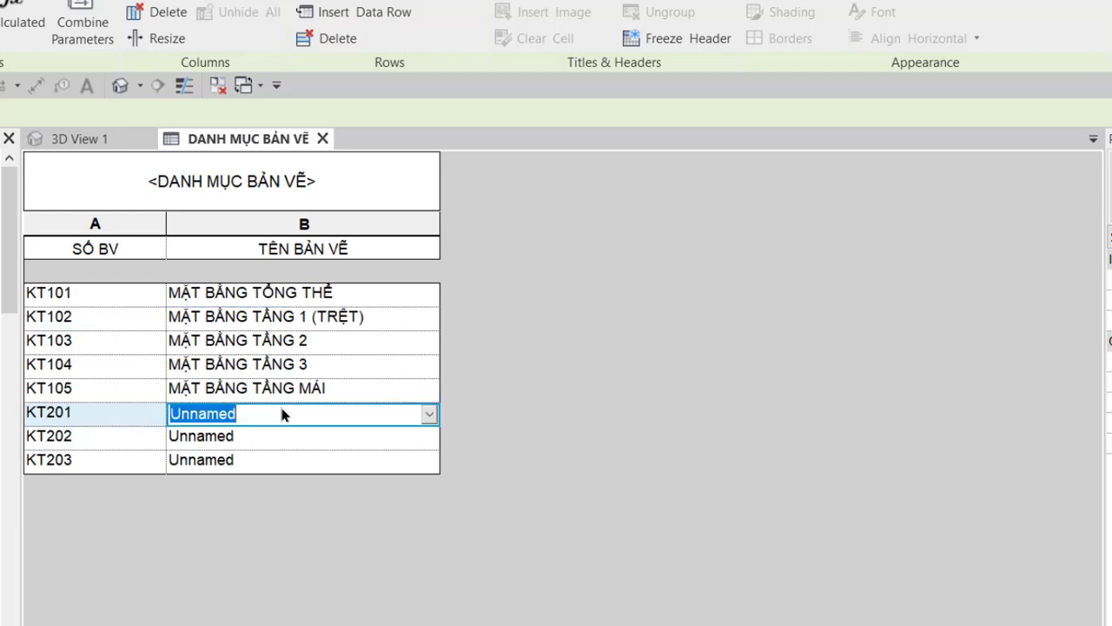
pyautogui.write('MB')
pyautogui.write(' TRA')
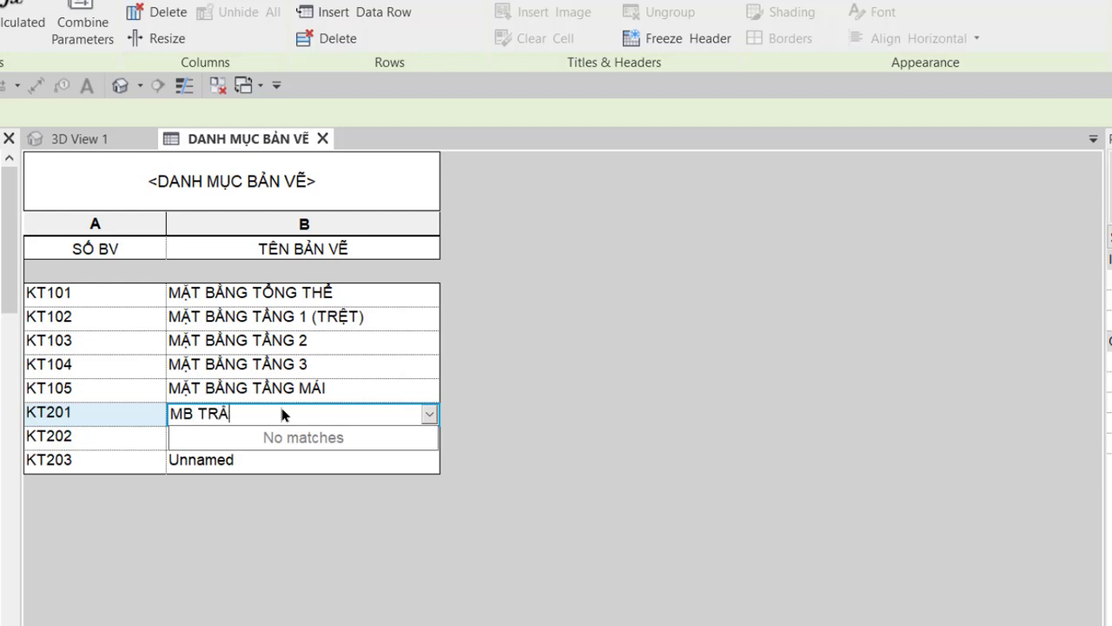
pyautogui.write('N TẦNG 1 (TRỆT)')
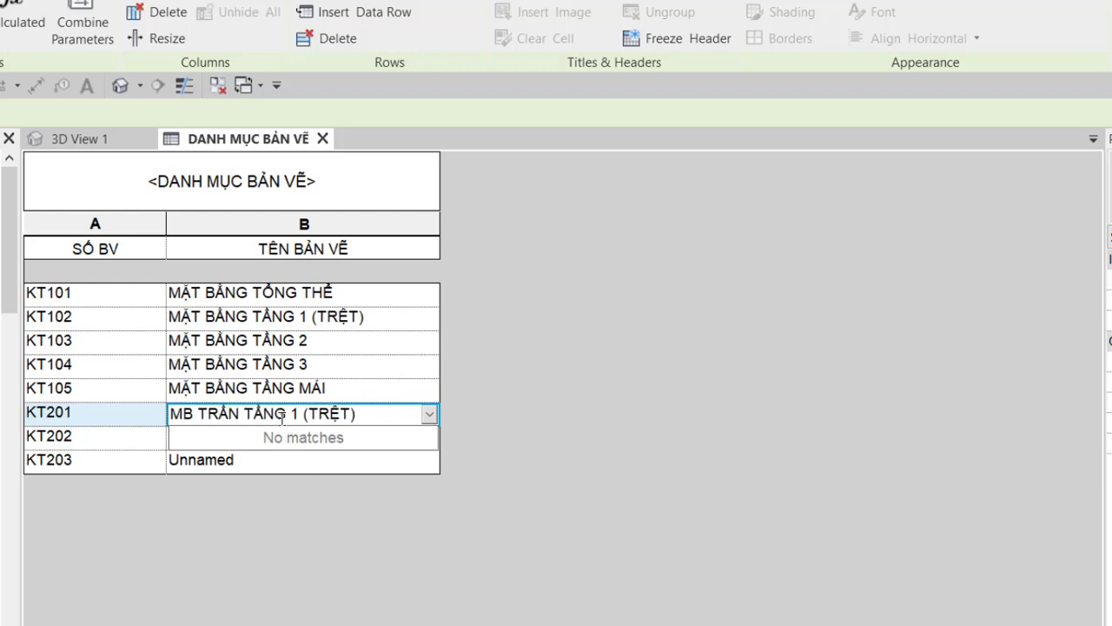
# Name KT202 and KT203 'MB TRẦN TẦNG 2' and 'MB TRẦN TẦNG 3', then insert another row
pyautogui.moveTo(287, 415); pyautogui.dragTo(170, 415)
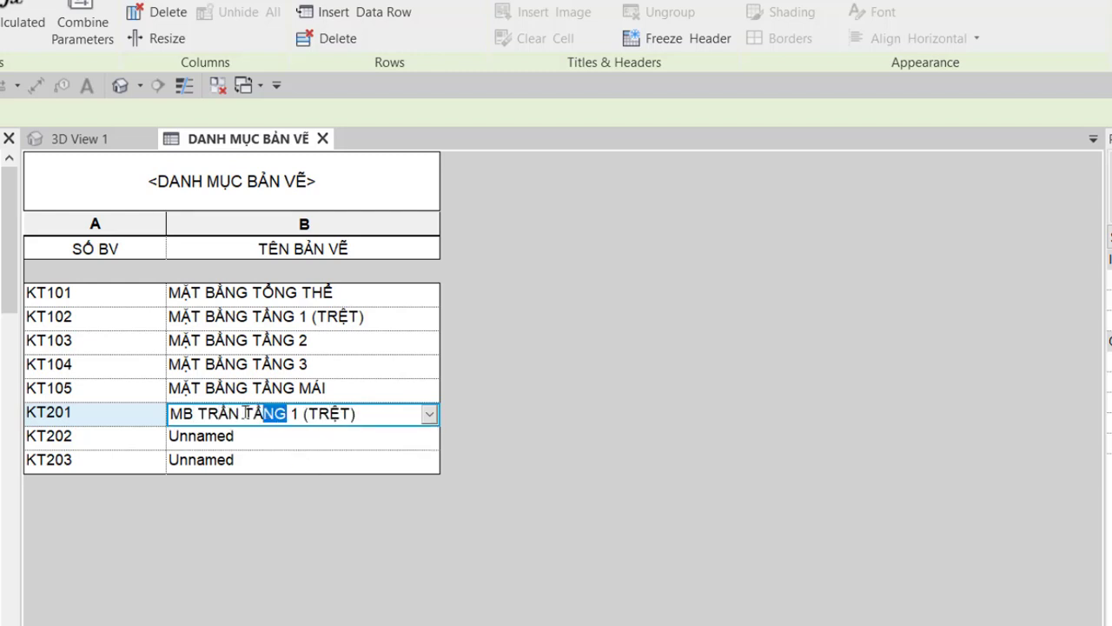
pyautogui.click(272, 437)
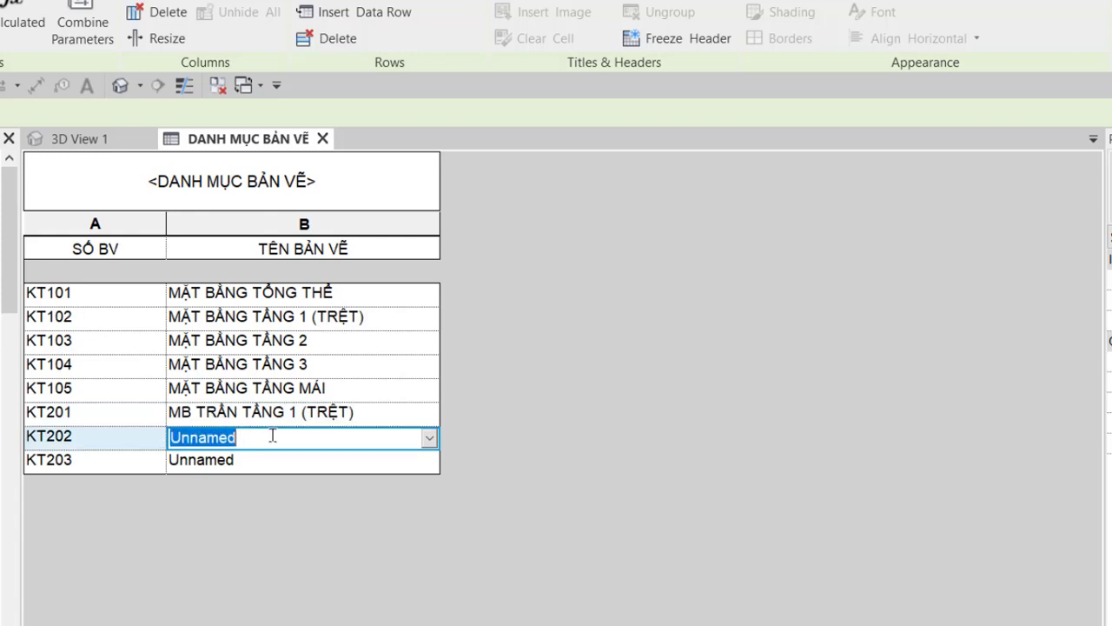
pyautogui.write('MB TRẦN TẦNG')
pyautogui.write('2')
pyautogui.click(280, 467)
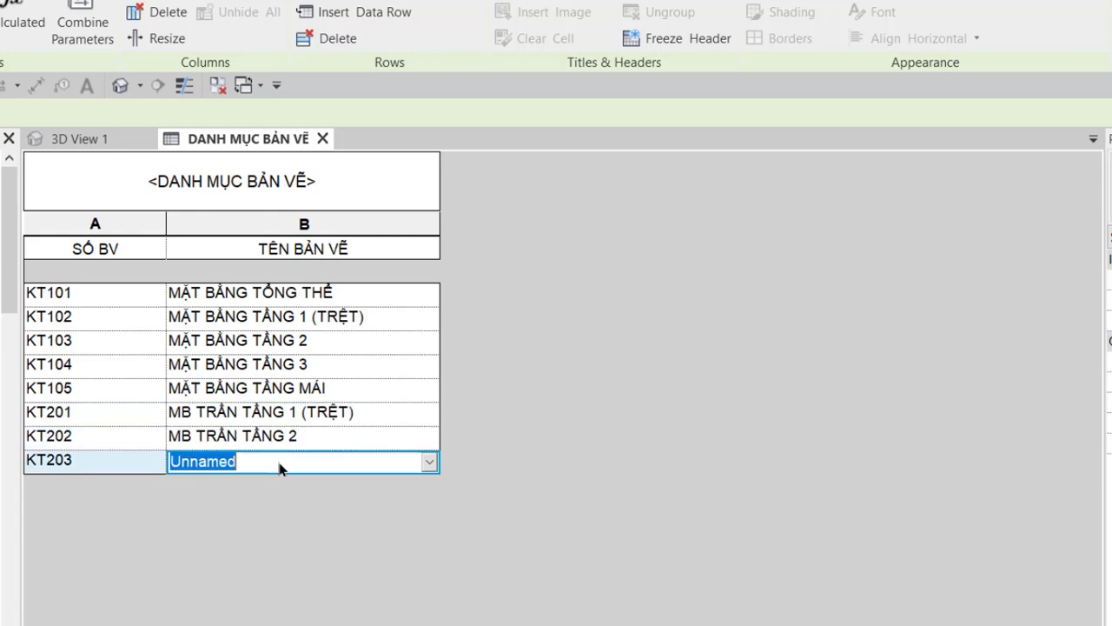
pyautogui.write('MB TRẦN TẦNG')
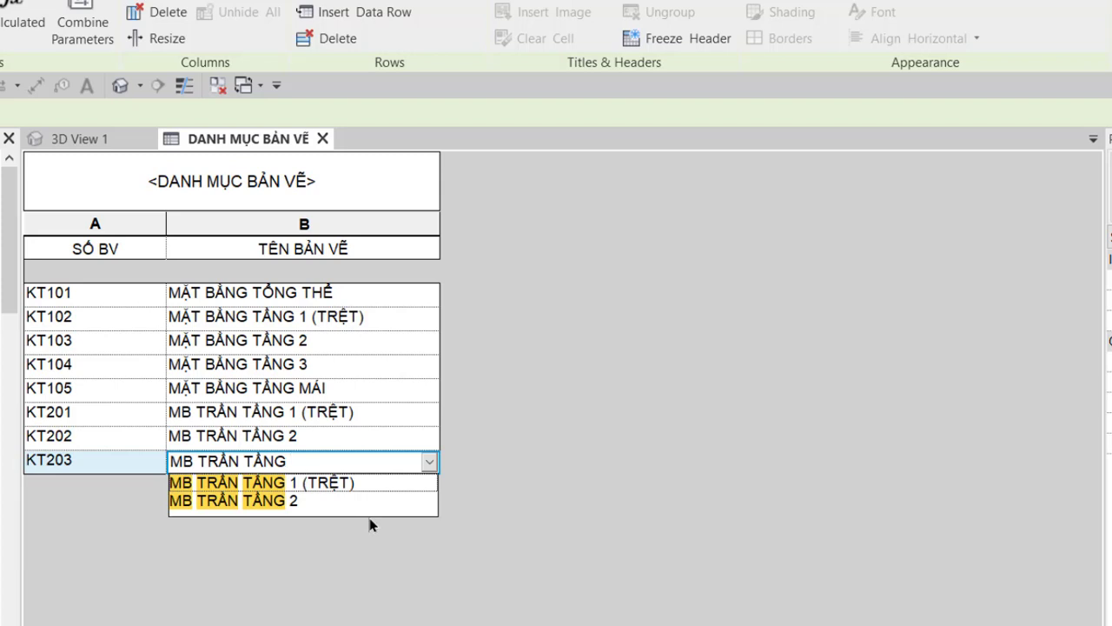
pyautogui.write(' 3')
pyautogui.click(378, 14)
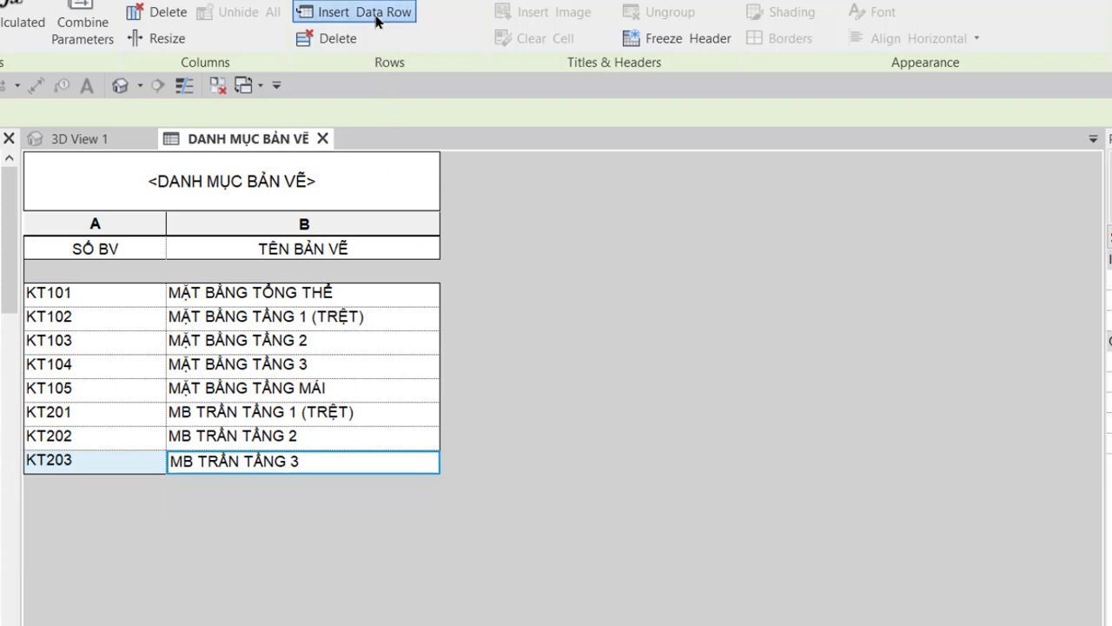
# Renumber the new row KT301 and name it 'MẶT ĐỨNG TRỤC 1-4'
pyautogui.click(43, 486)
pyautogui.moveTo(45, 487); pyautogui.dragTo(102, 488)
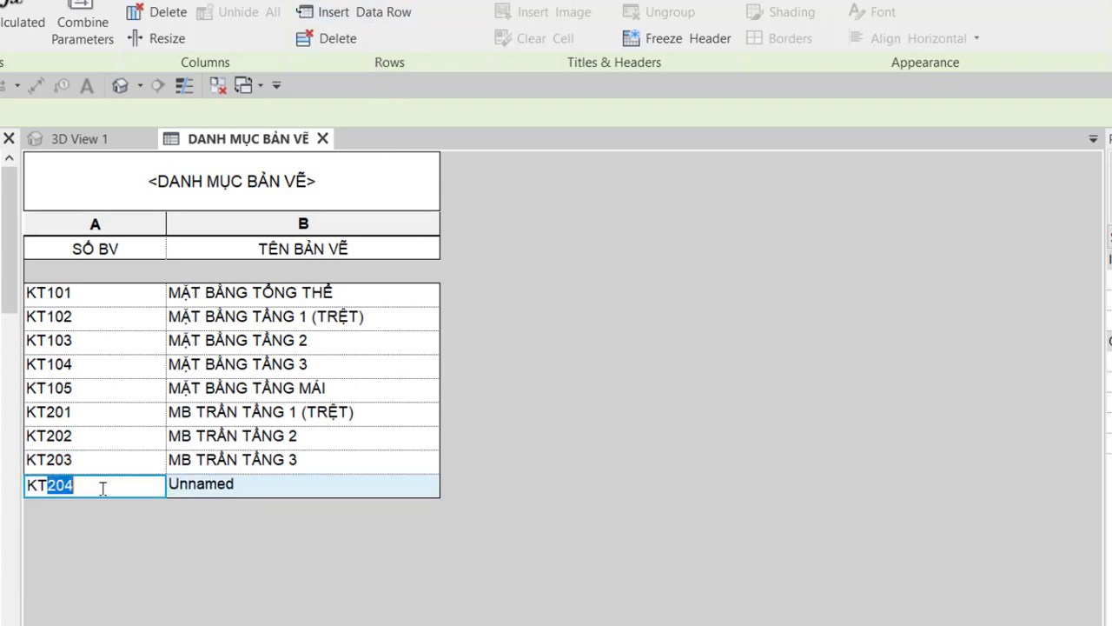
pyautogui.write('3')
pyautogui.write('01')
pyautogui.click(272, 485)
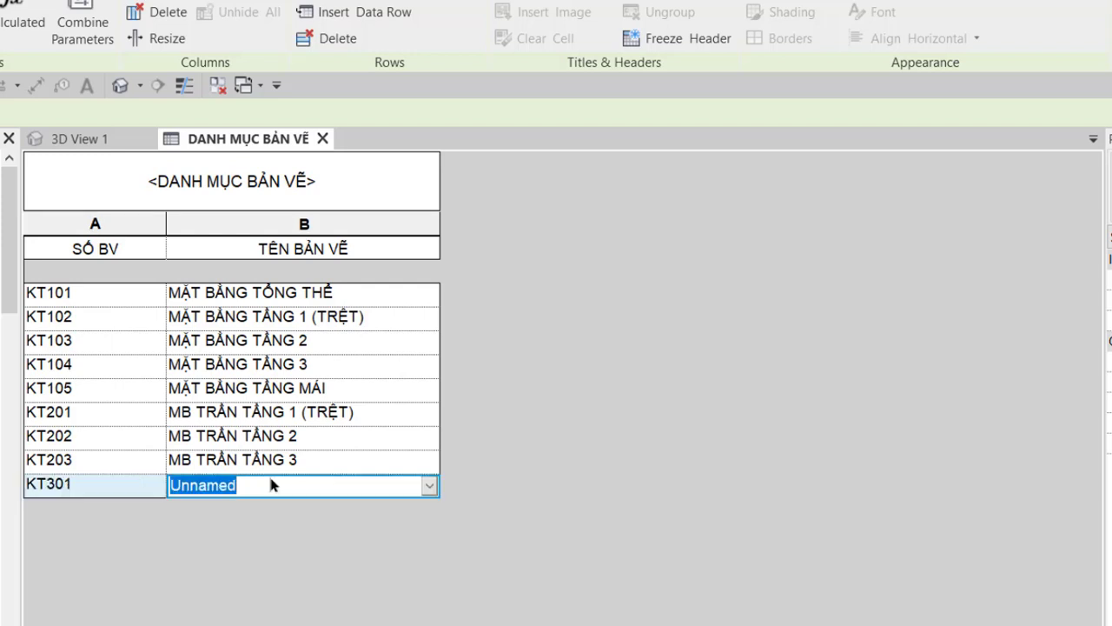
pyautogui.write('MẶT ĐỨ')
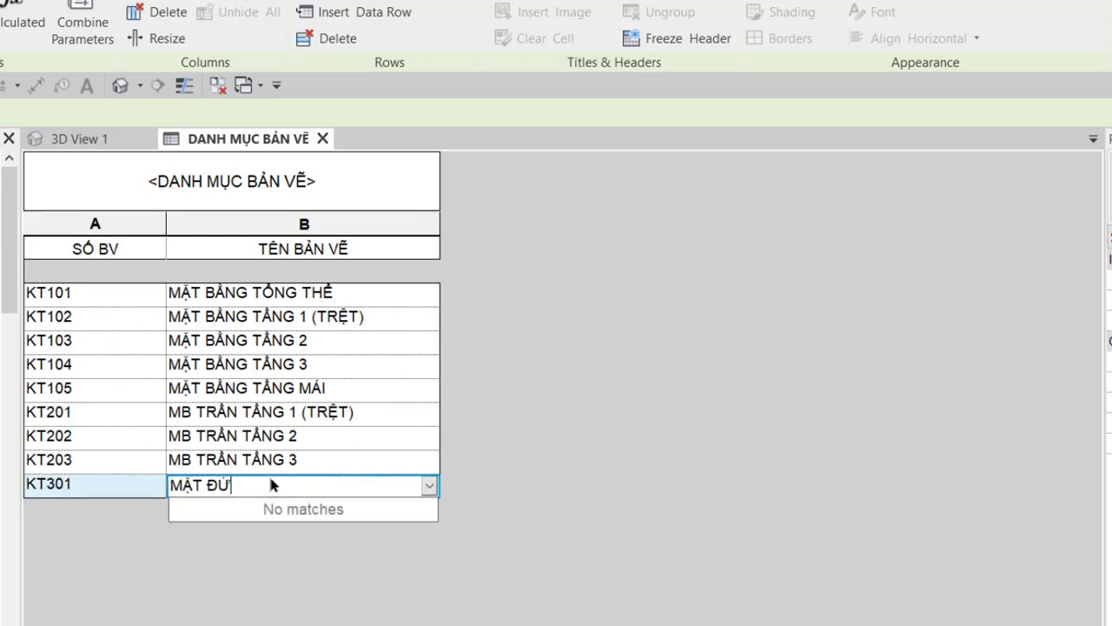
pyautogui.write('NG TRỤC 1-4')
pyautogui.press('Left')
pyautogui.press('Left')
pyautogui.press('Left')
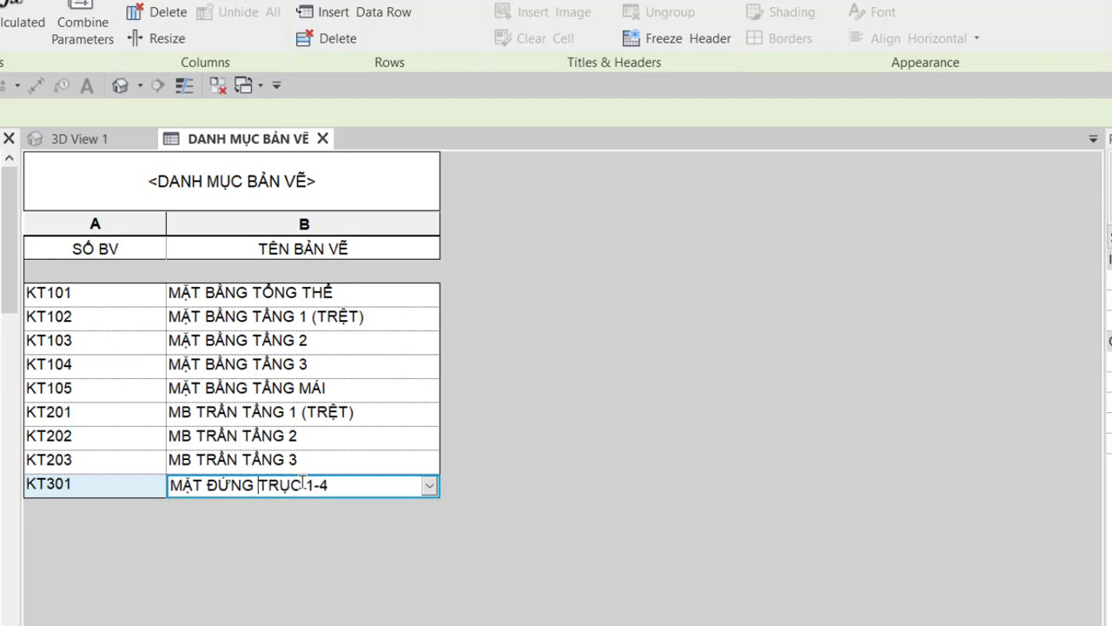
pyautogui.hotkey('shift', 'Home')
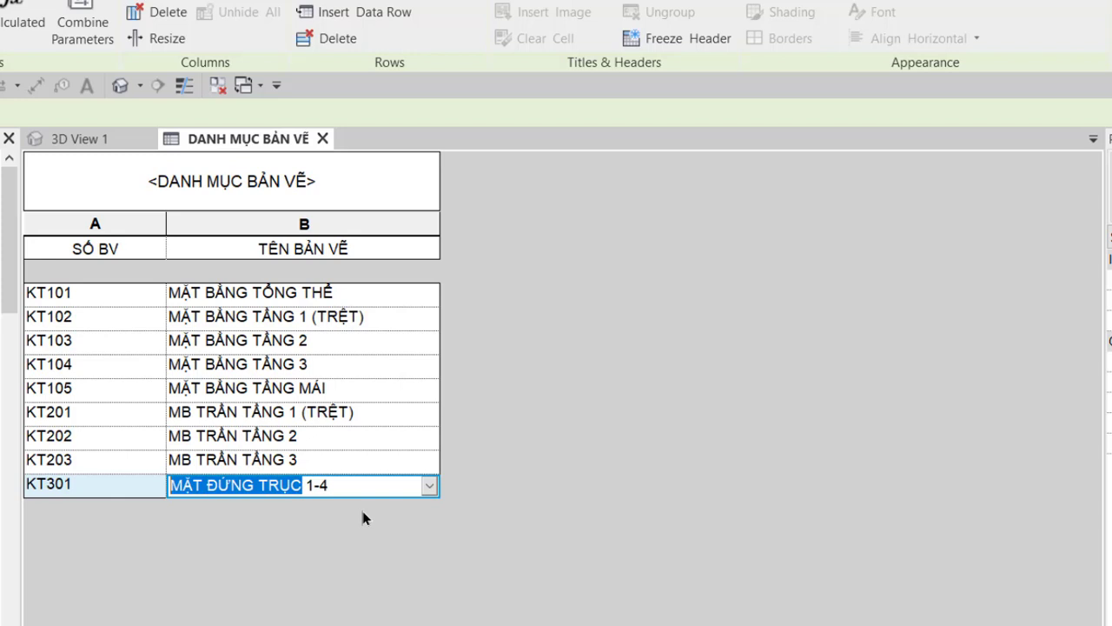
# Add rows KT302–KT304 and name KT302 'MẶT ĐỨNG TRỤC 4-1'
pyautogui.click(382, 14)
pyautogui.doubleClick(389, 17)
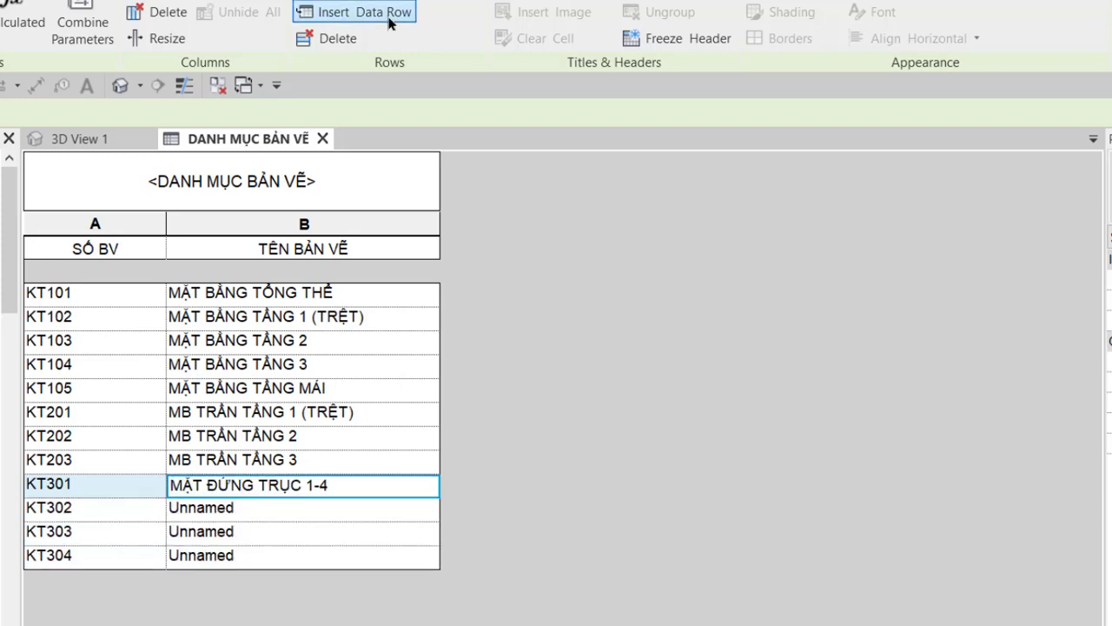
pyautogui.click(303, 502)
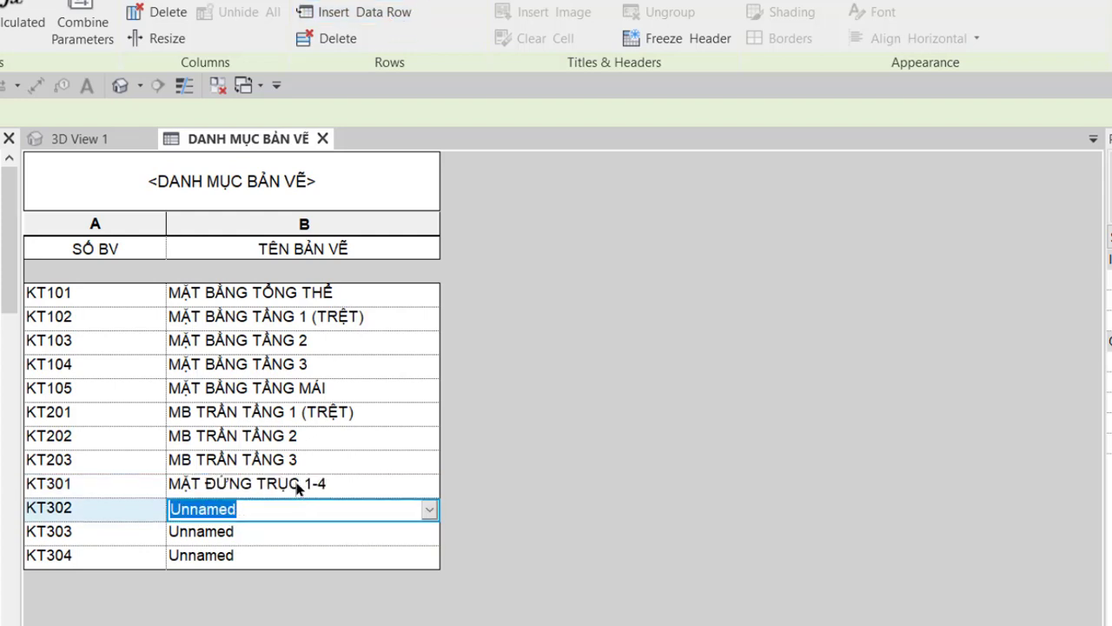
pyautogui.click(304, 484)
pyautogui.moveTo(304, 484); pyautogui.dragTo(156, 483)
pyautogui.hotkey('ctrl', 'c')
pyautogui.click(287, 509)
pyautogui.hotkey('ctrl', 'v')
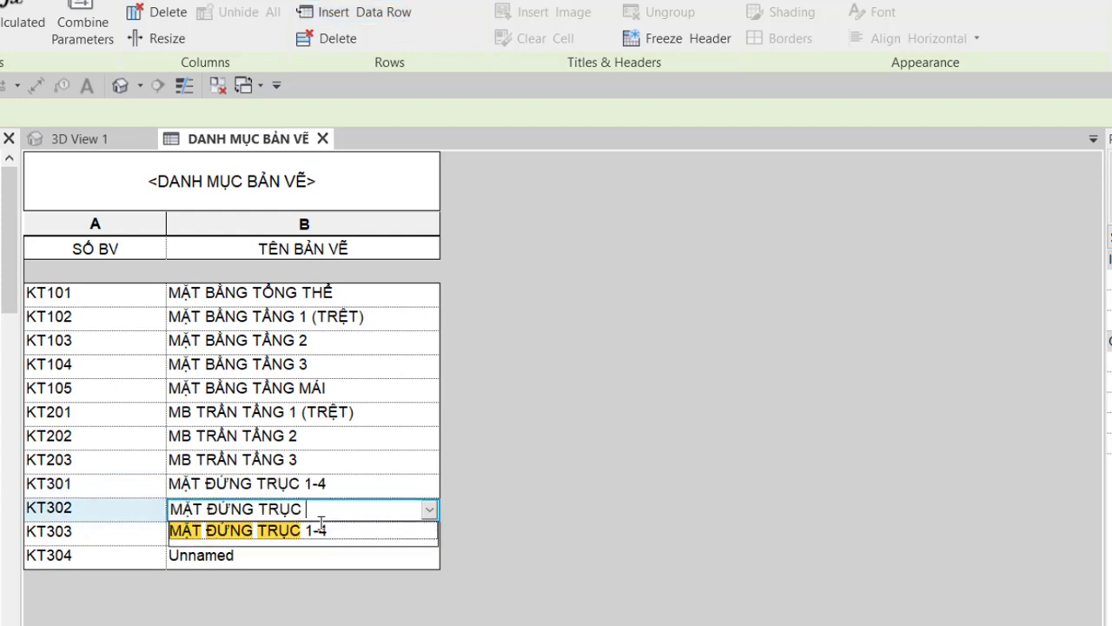
pyautogui.write('4-')
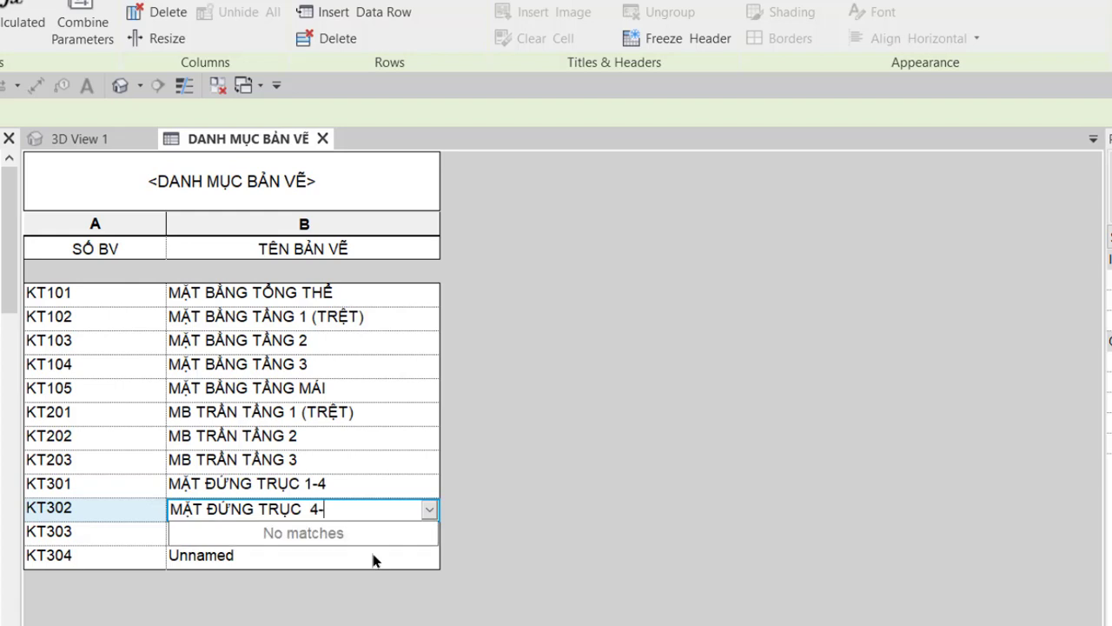
pyautogui.write('1')
# Name KT303 'MẶT ĐỨNG TRỤC A-C' and start KT304's name with the same prefix
pyautogui.click(315, 533)
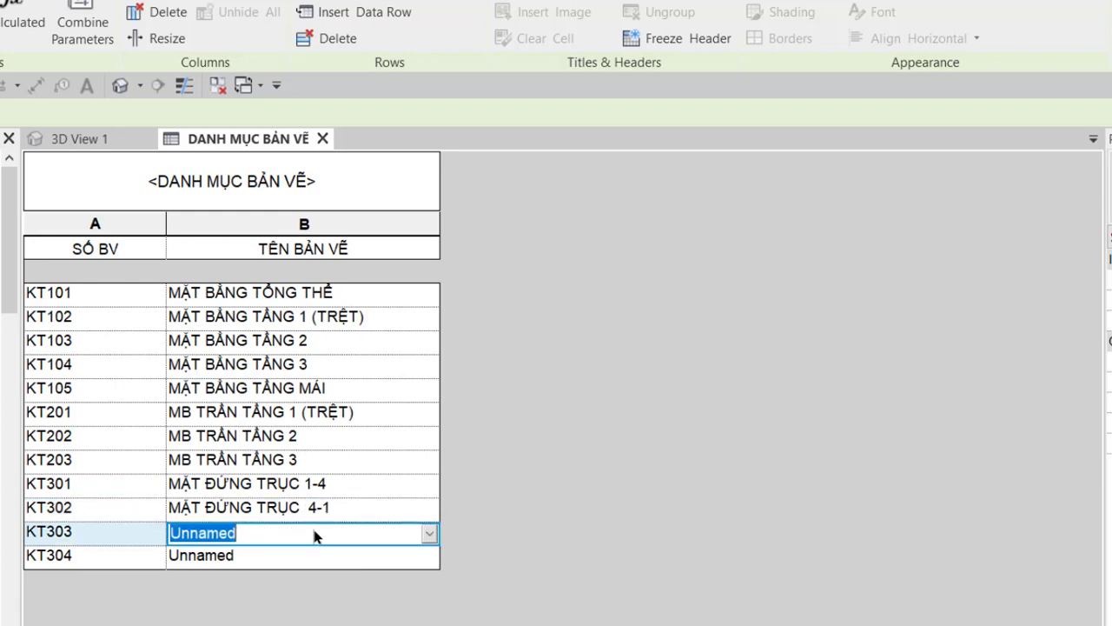
pyautogui.hotkey('ctrl', 'v')
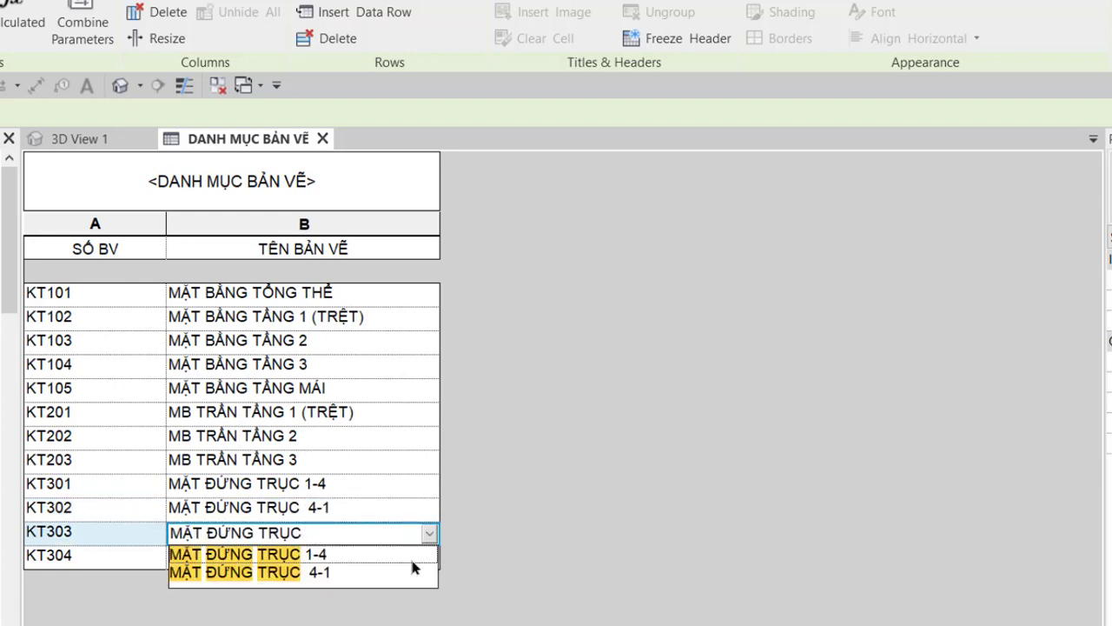
pyautogui.write('A-C')
pyautogui.click(249, 557)
pyautogui.hotkey('ctrl', 'v')
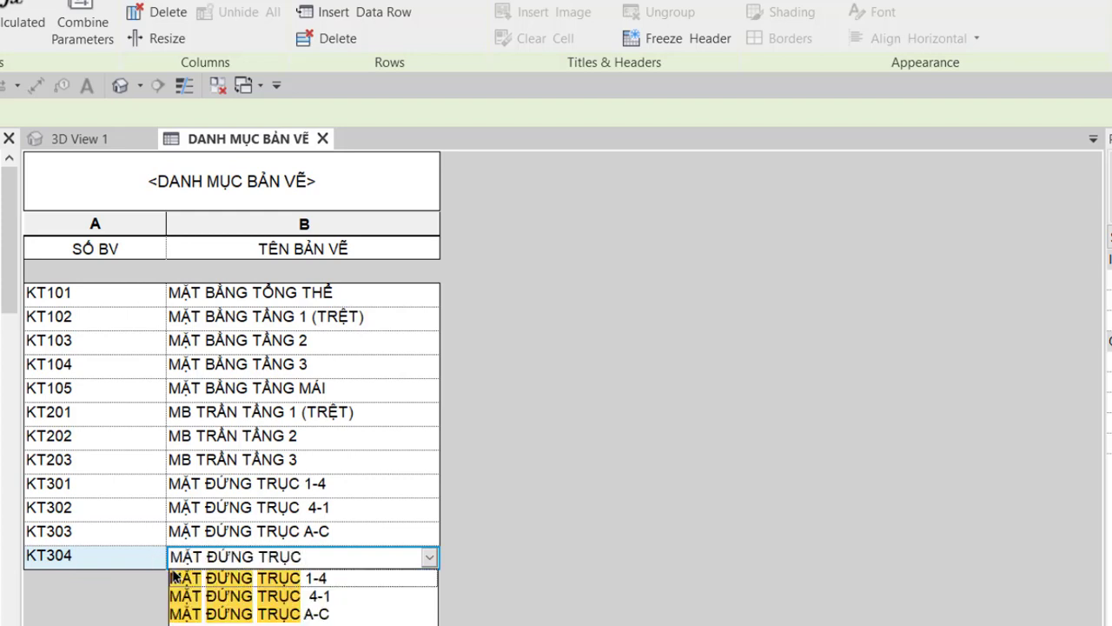
# Finish KT304 as 'MẶT ĐỨNG TRỤC C-A', then add sheet KT401 named 'MẶT CẮT A-A'
pyautogui.write('C-A')
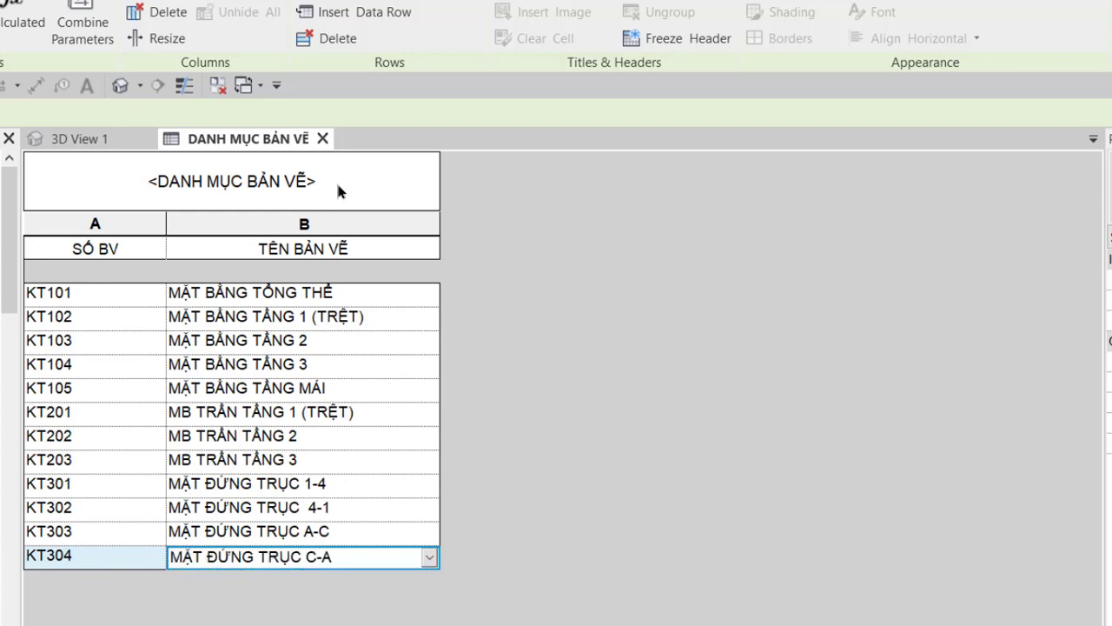
pyautogui.click(380, 14)
pyautogui.click(92, 581)
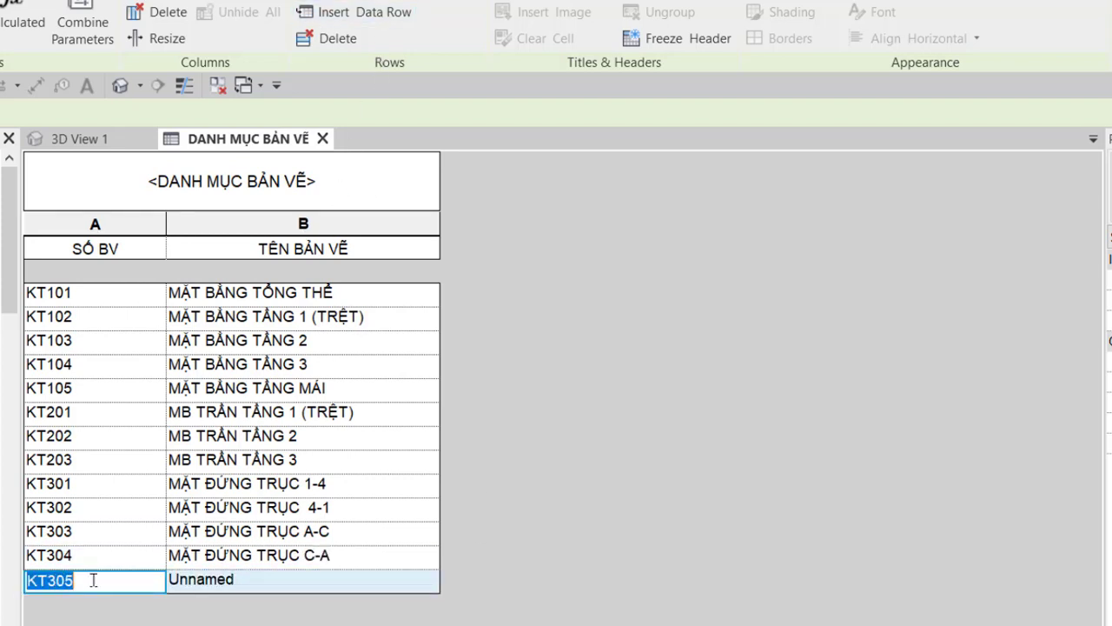
pyautogui.moveTo(48, 579); pyautogui.dragTo(133, 581)
pyautogui.write('4')
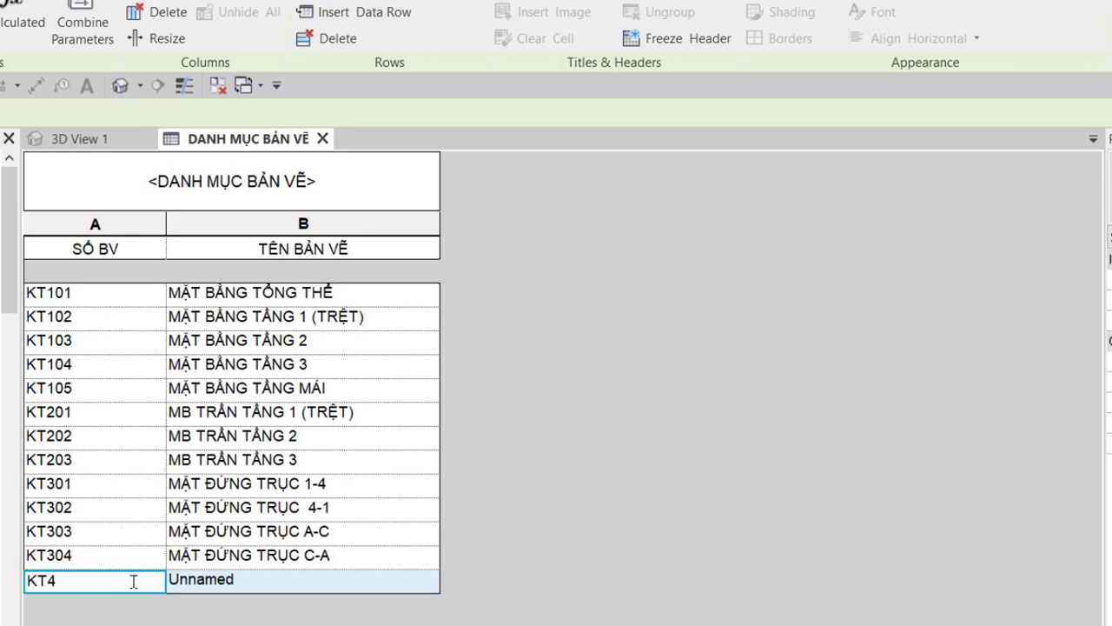
pyautogui.write('01')
pyautogui.click(293, 590)
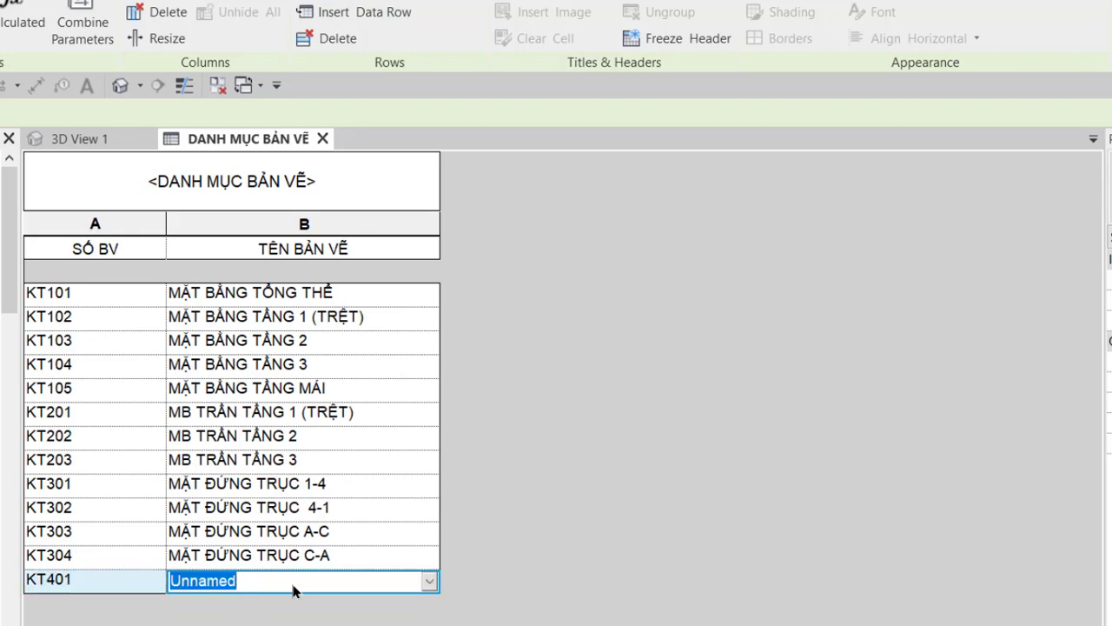
pyautogui.write('MẶT CẮT A-A')
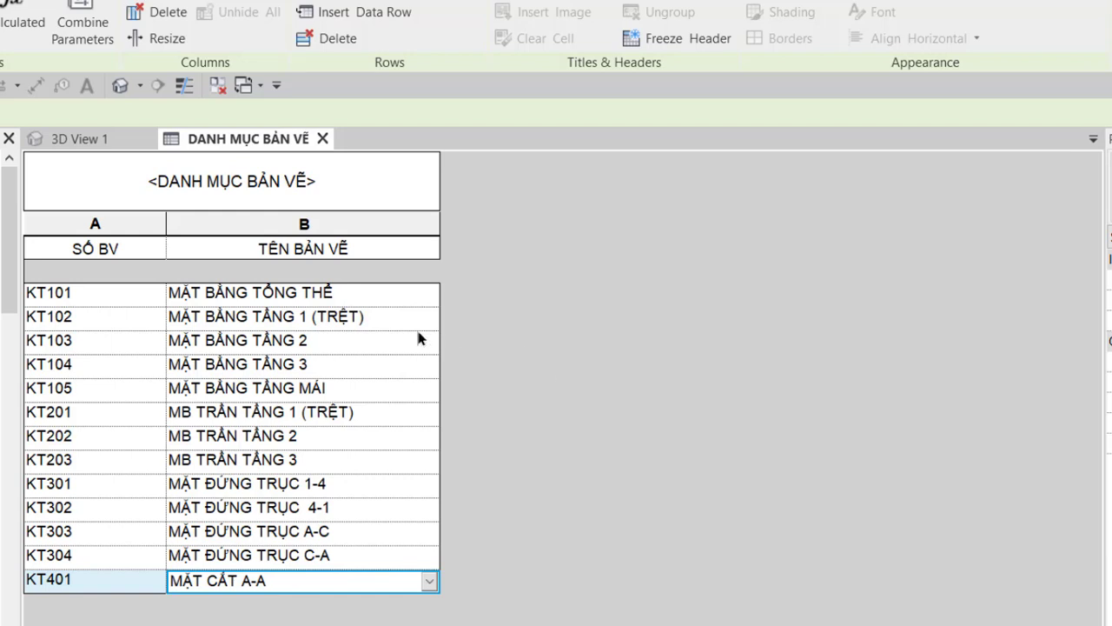
# Check the series digits of sheet numbers KT105, KT201, KT301 and KT401
pyautogui.click(56, 384)
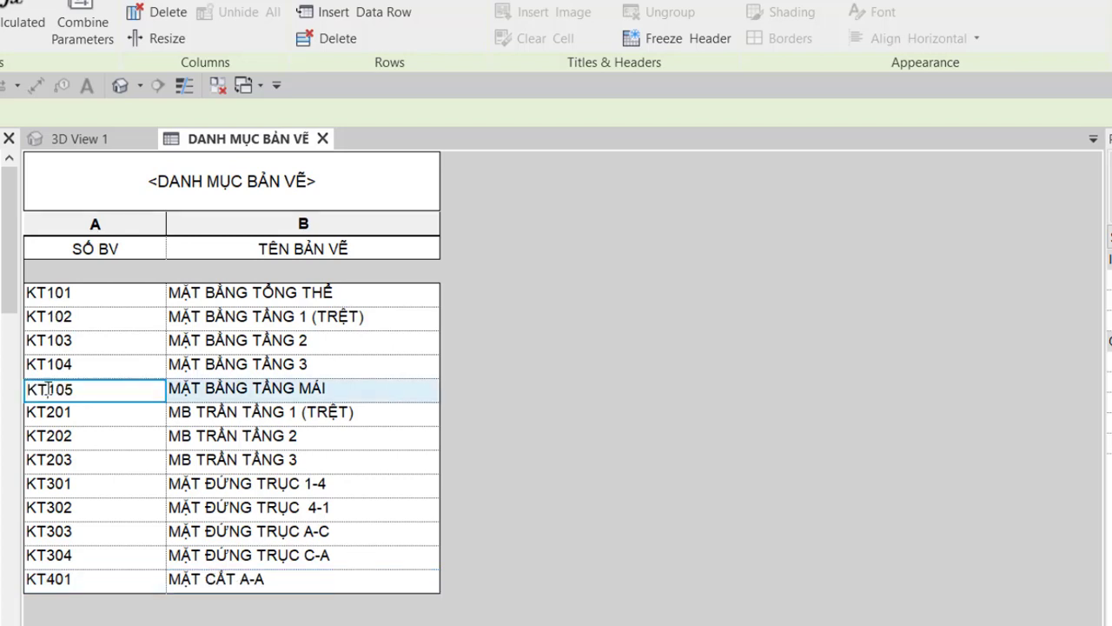
pyautogui.moveTo(48, 388); pyautogui.dragTo(56, 413)
pyautogui.click(49, 413)
pyautogui.click(82, 484)
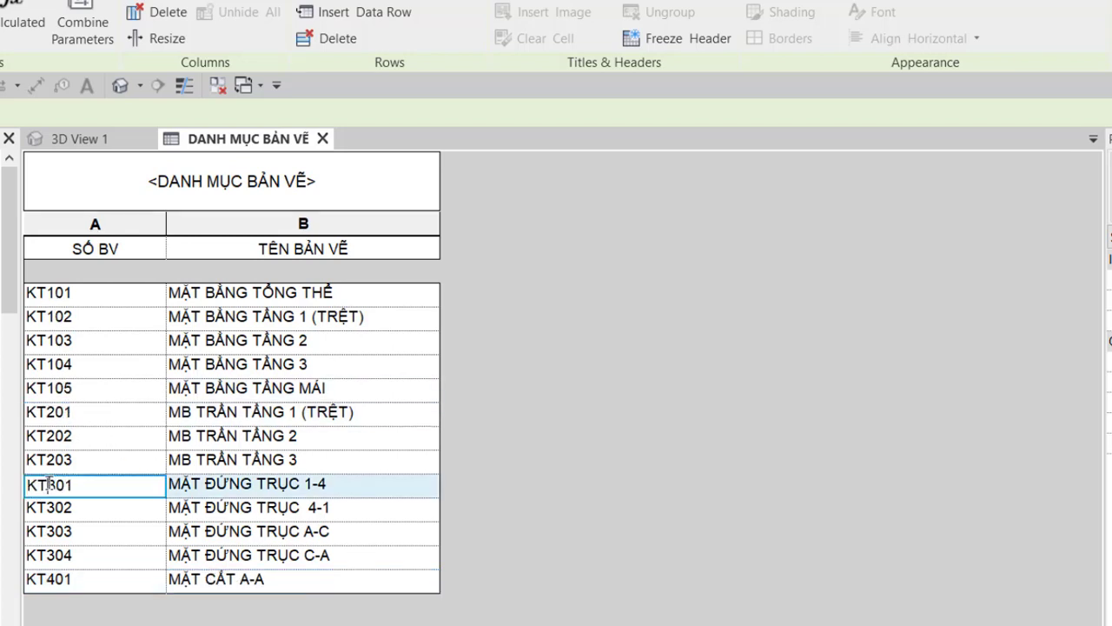
pyautogui.moveTo(48, 484); pyautogui.dragTo(56, 484)
pyautogui.click(48, 580)
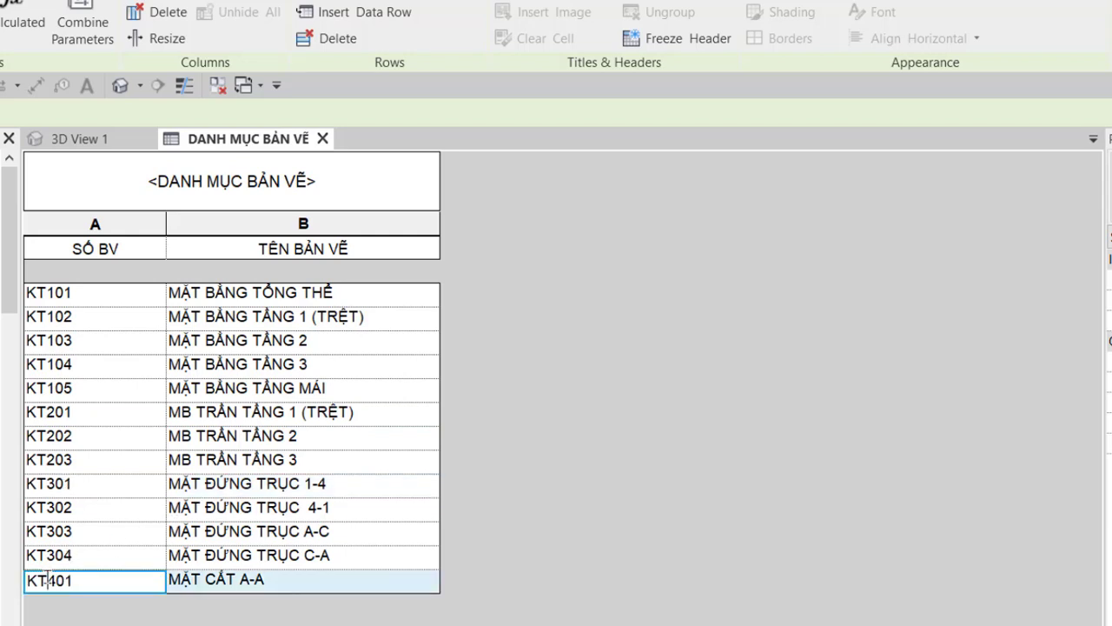
pyautogui.moveTo(48, 580); pyautogui.dragTo(55, 579)
pyautogui.press('Tab')
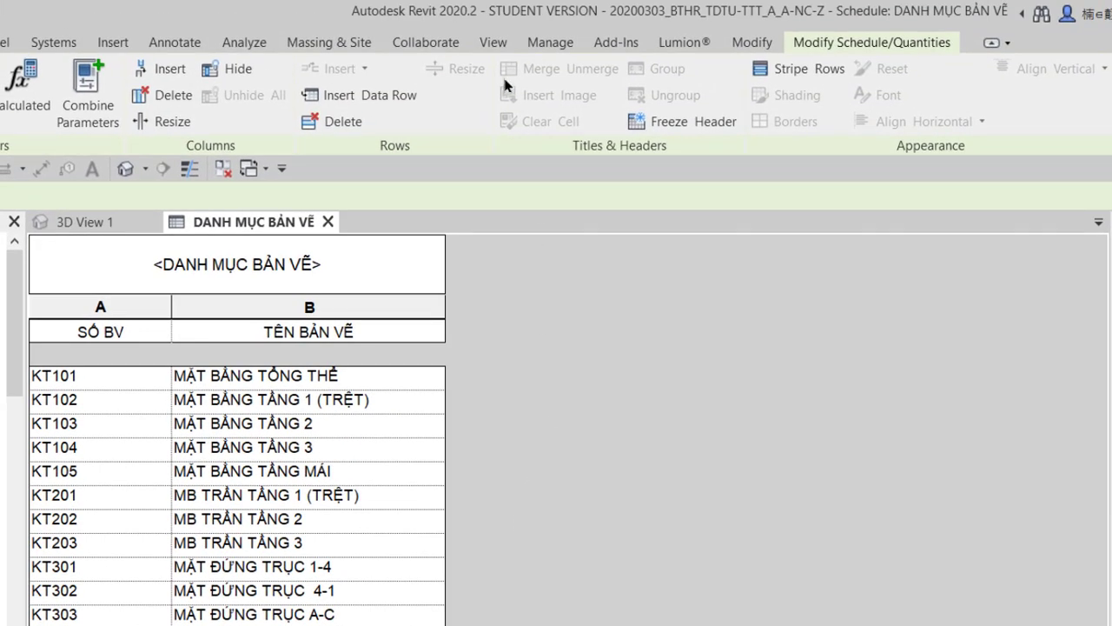
# Start a new sheet and load the A3_KPA_Thông_khổ giấy ngang_Kt đứng titleblock from the Cty KPA folder
pyautogui.click(493, 41)
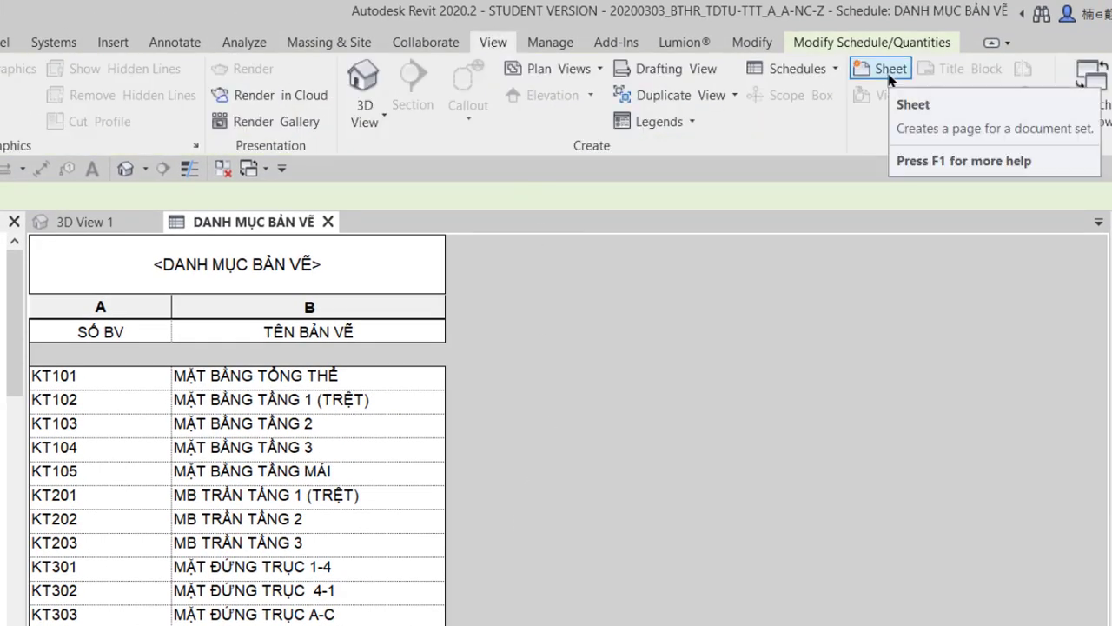
pyautogui.click(888, 73)
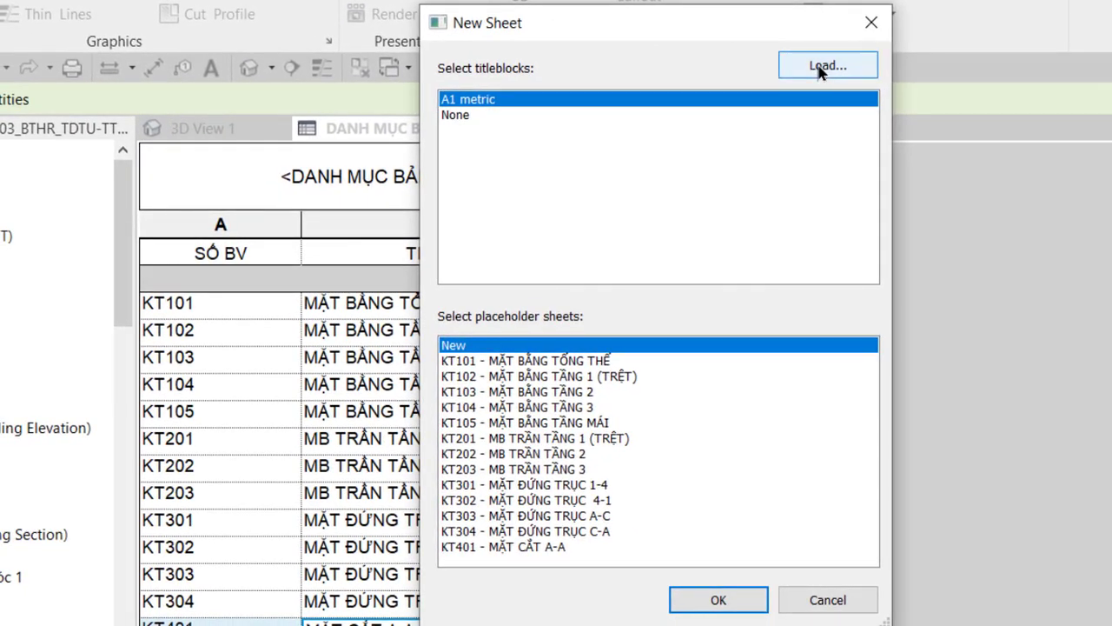
pyautogui.click(821, 72)
pyautogui.scroll(5, 281, 174)
pyautogui.click(281, 87)
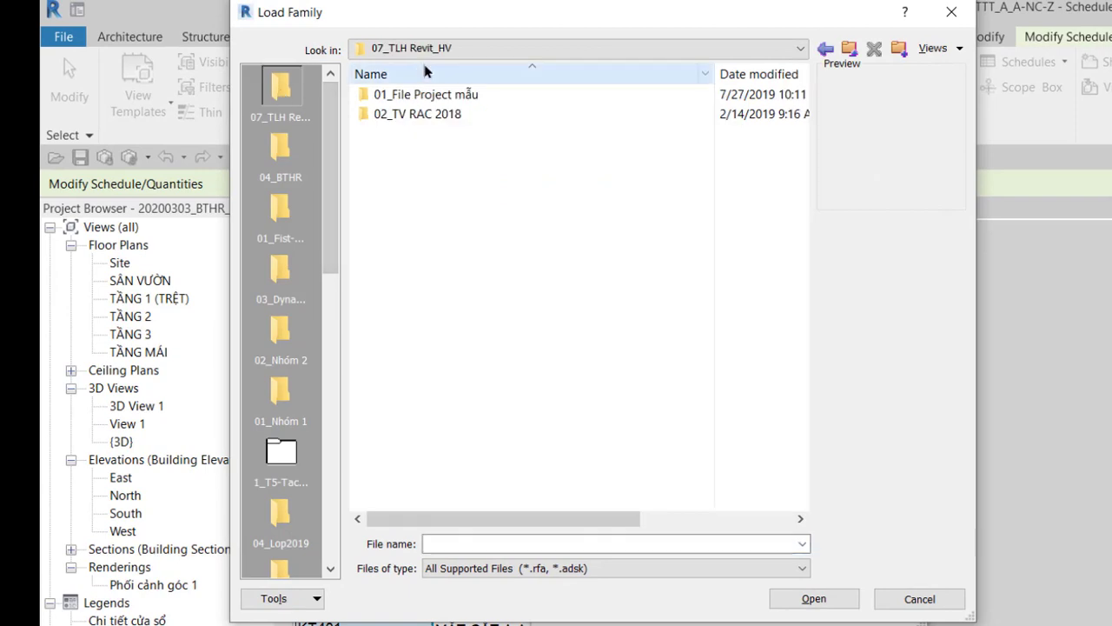
pyautogui.click(451, 114)
pyautogui.doubleClick(451, 114)
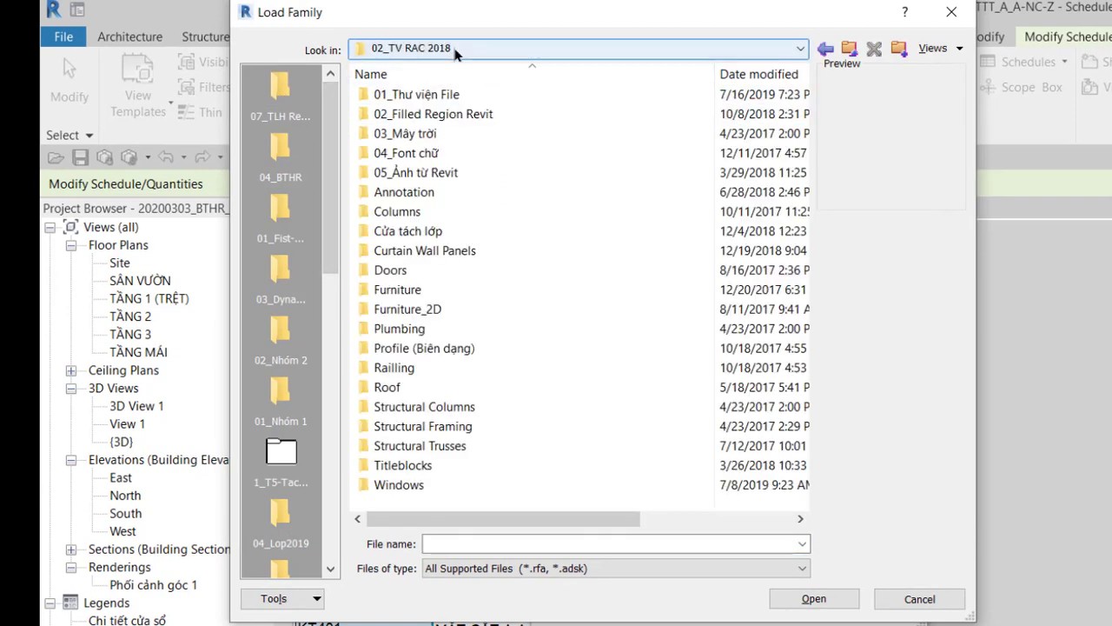
pyautogui.doubleClick(402, 465)
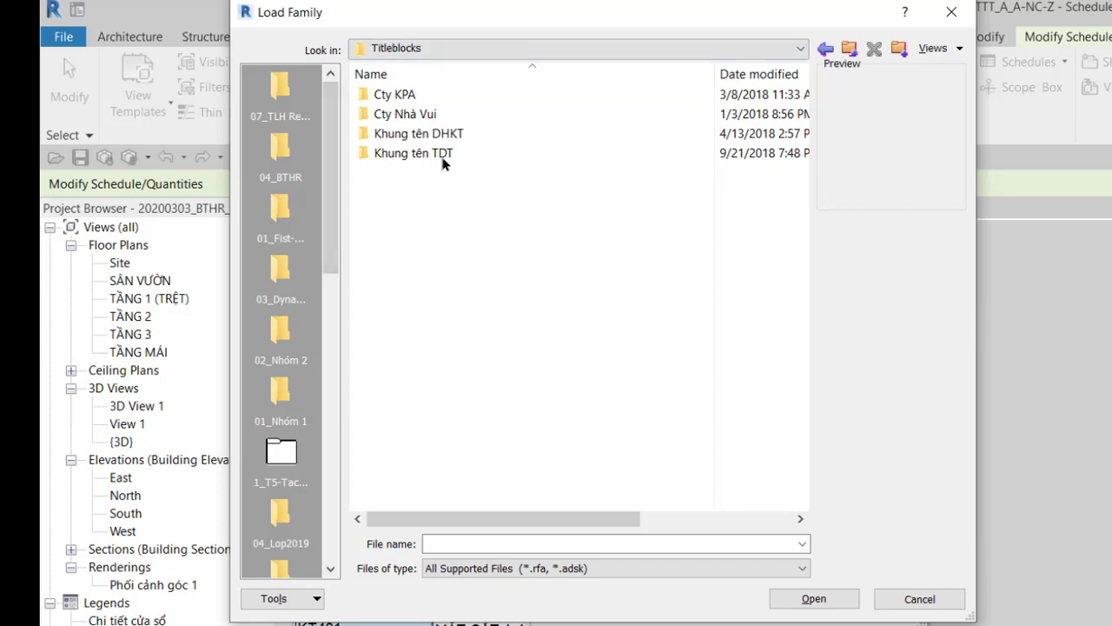
pyautogui.doubleClick(414, 102)
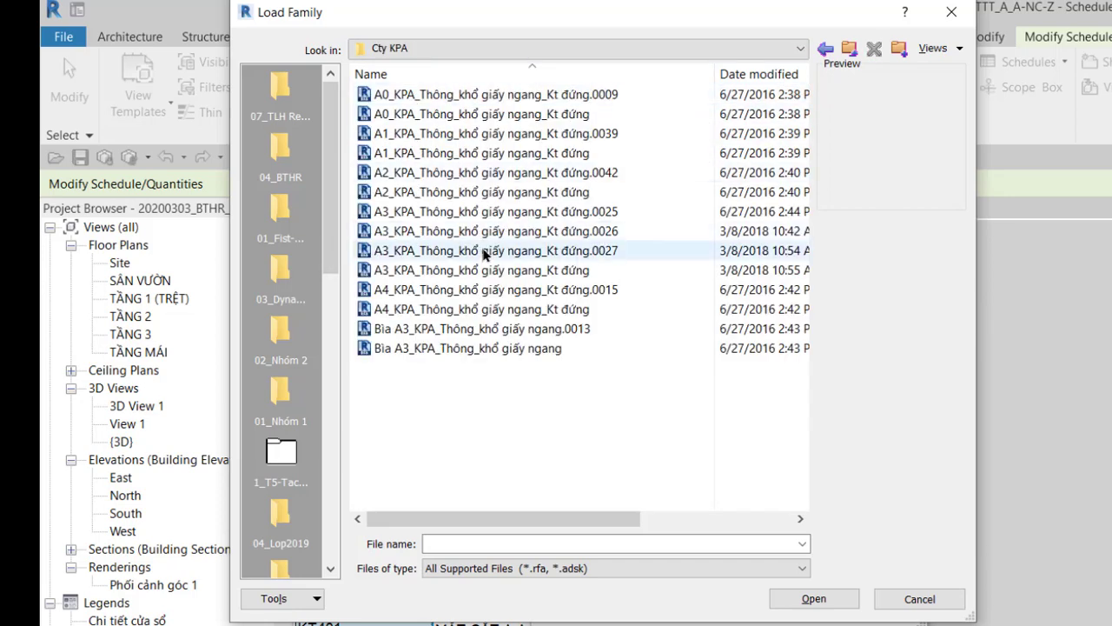
pyautogui.click(509, 349)
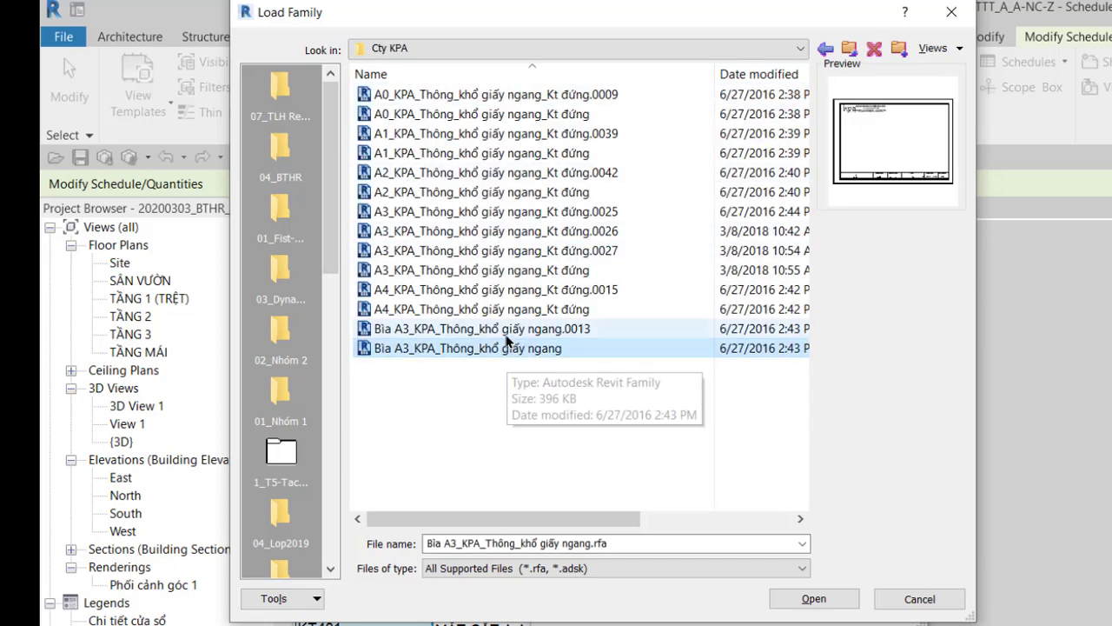
pyautogui.click(493, 271)
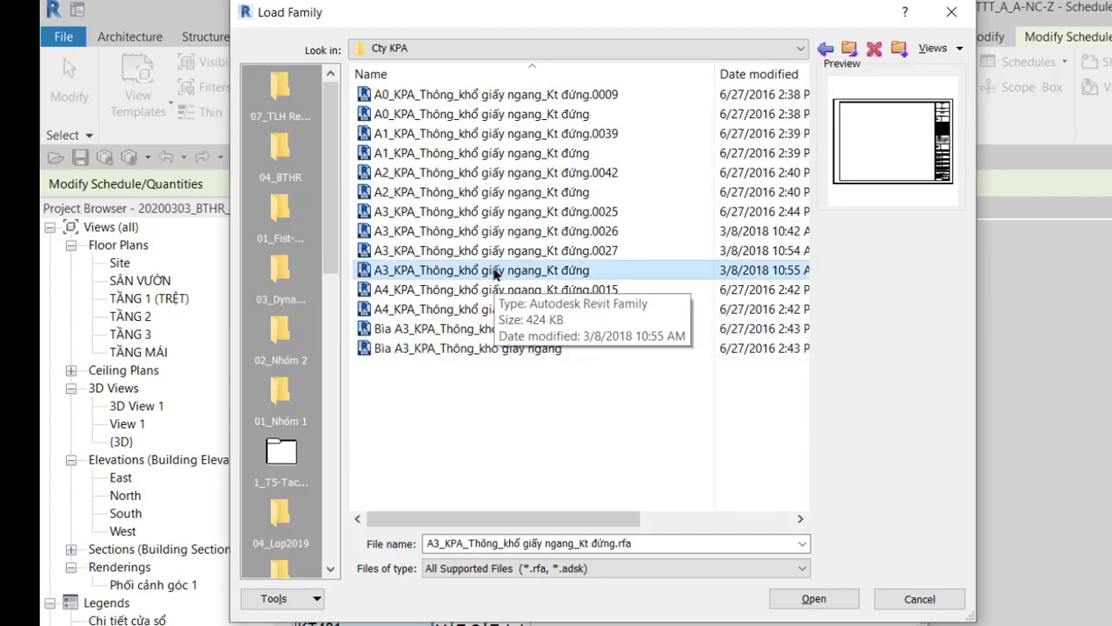
pyautogui.click(811, 598)
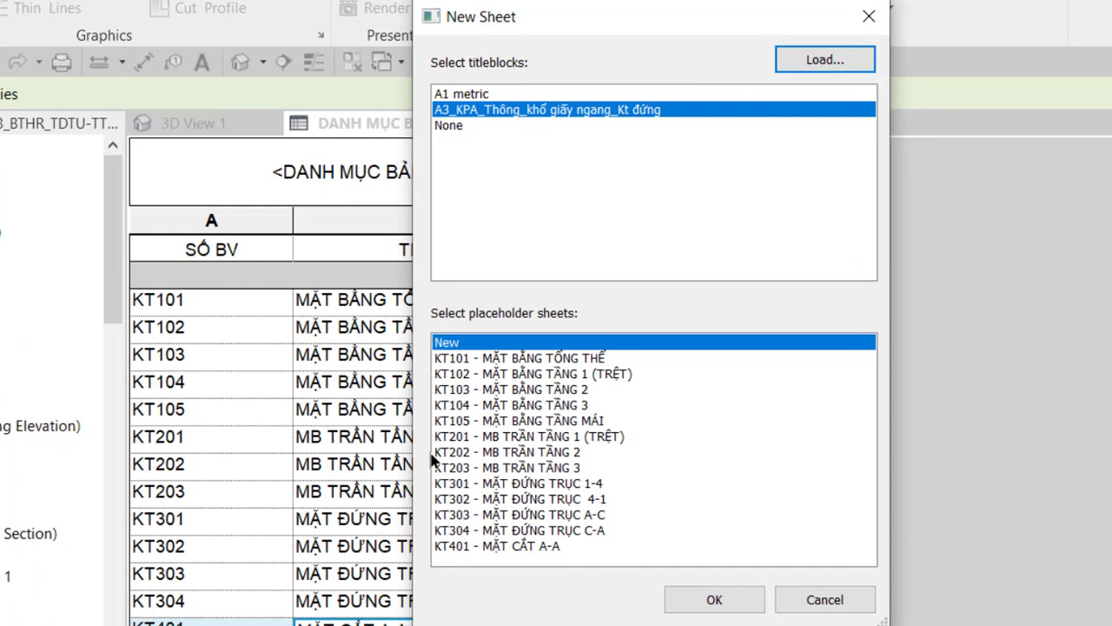
# Create sheets from all placeholder sheets KT101 through KT401
pyautogui.click(544, 359)
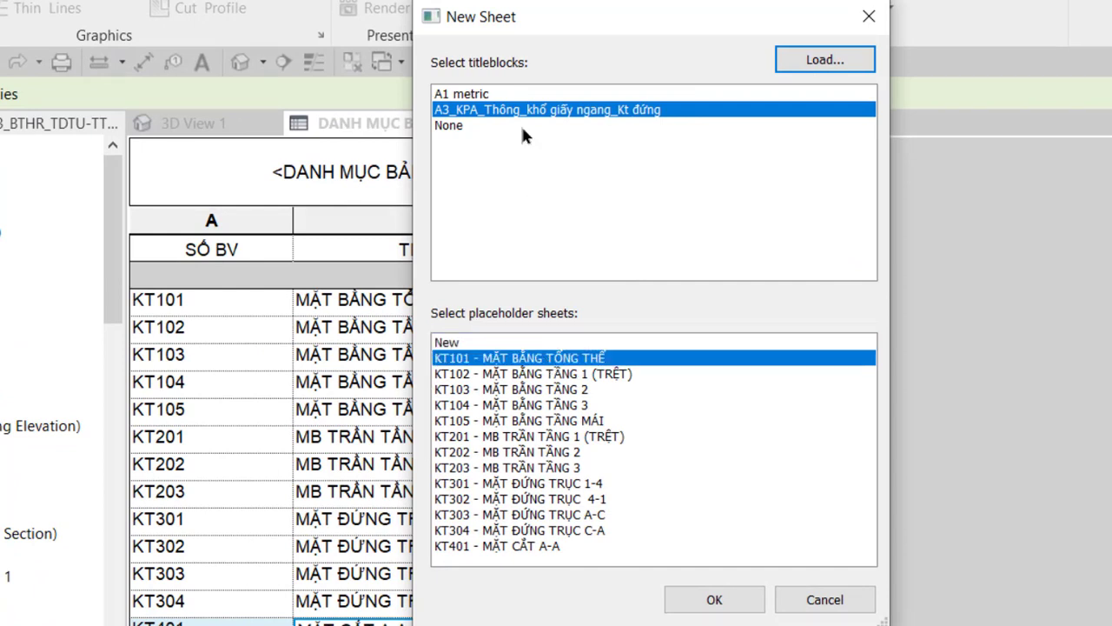
pyautogui.moveTo(524, 19); pyautogui.dragTo(750, 15)
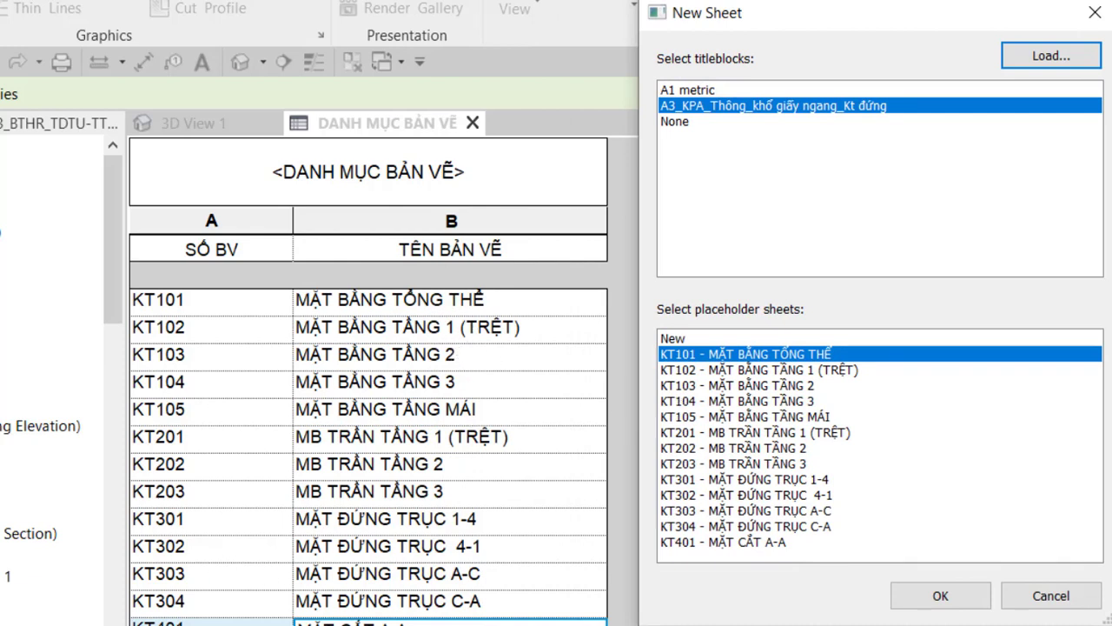
pyautogui.keyDown('shift'); pyautogui.click(741, 543); pyautogui.keyUp('shift')
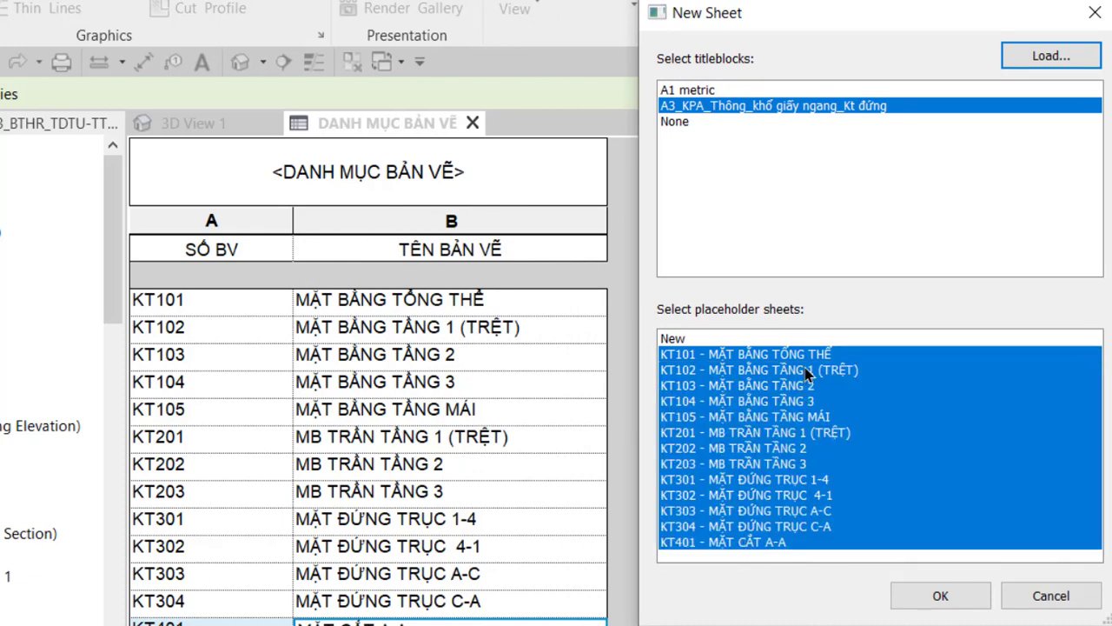
pyautogui.click(929, 598)
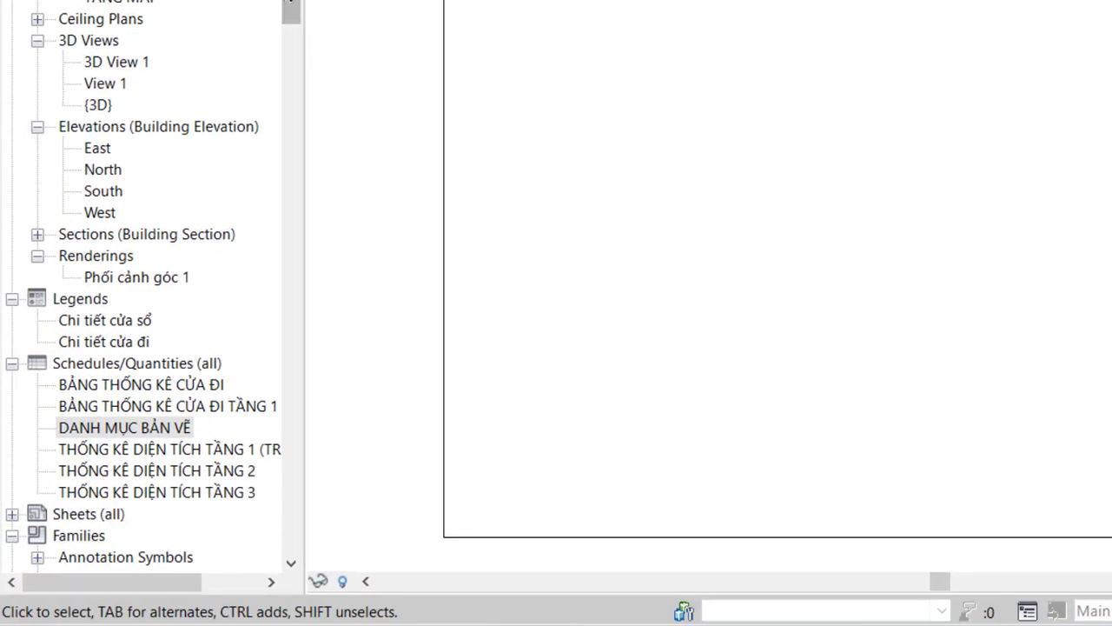
# Expand Sheets (all) in the Project Browser and reopen the DANH MỤC BẢN VẼ schedule
pyautogui.scroll(-4, 154, 164)
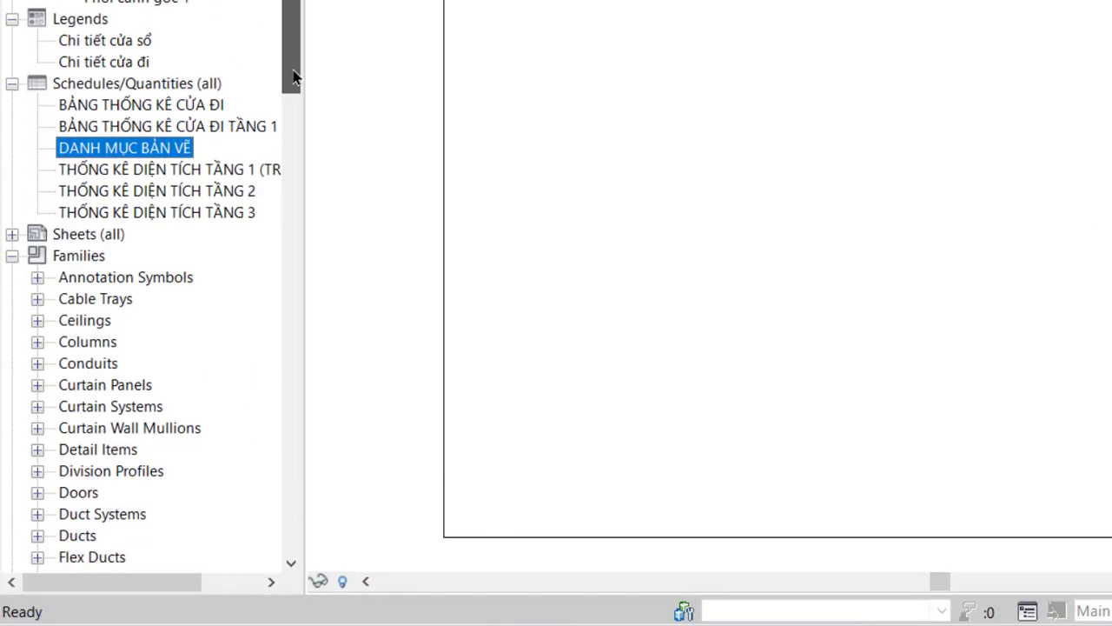
pyautogui.scroll(-2, 154, 164)
pyautogui.click(24, 108)
pyautogui.click(12, 105)
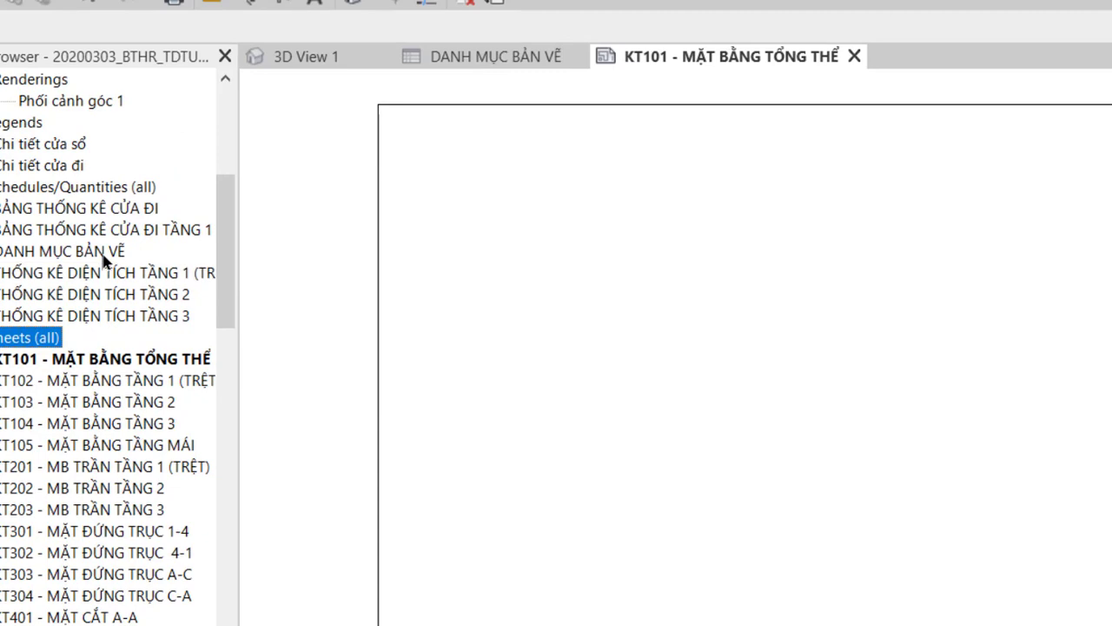
pyautogui.doubleClick(104, 252)
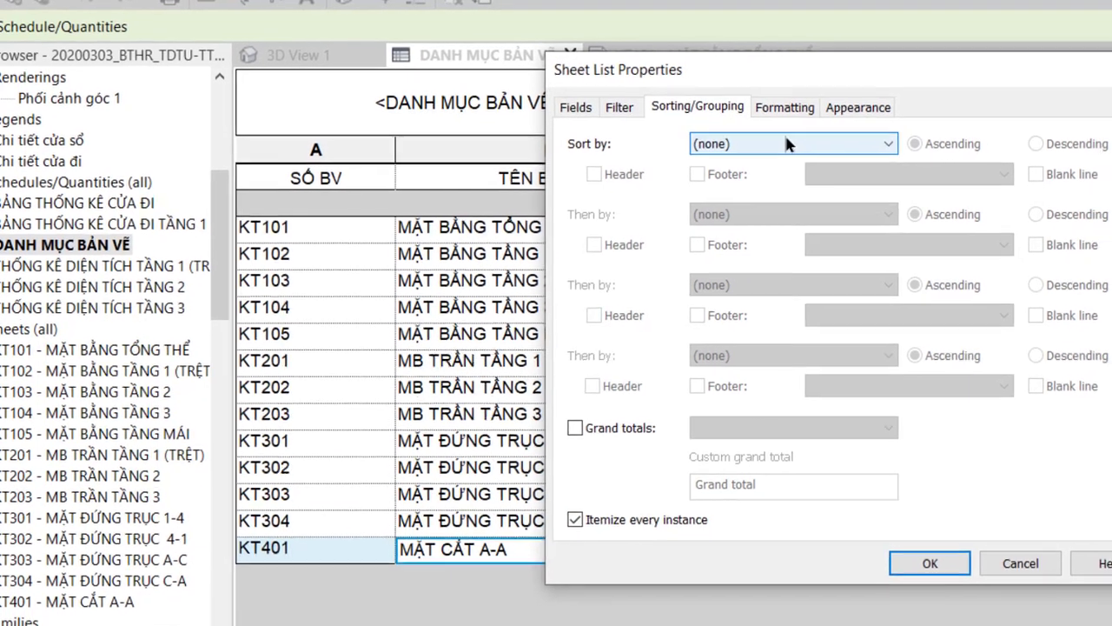
# Sort the sheet list by Sheet Number and add a grand total labelled 'TỔNG SỐ BẢN VẼ'
pyautogui.click(782, 136)
pyautogui.click(736, 169)
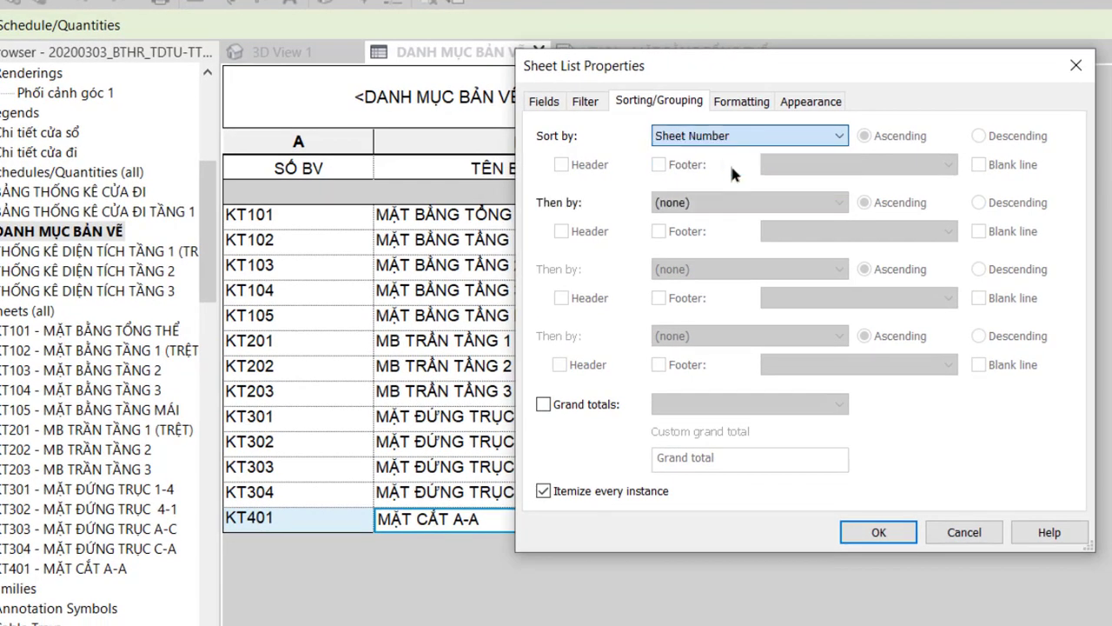
pyautogui.click(544, 404)
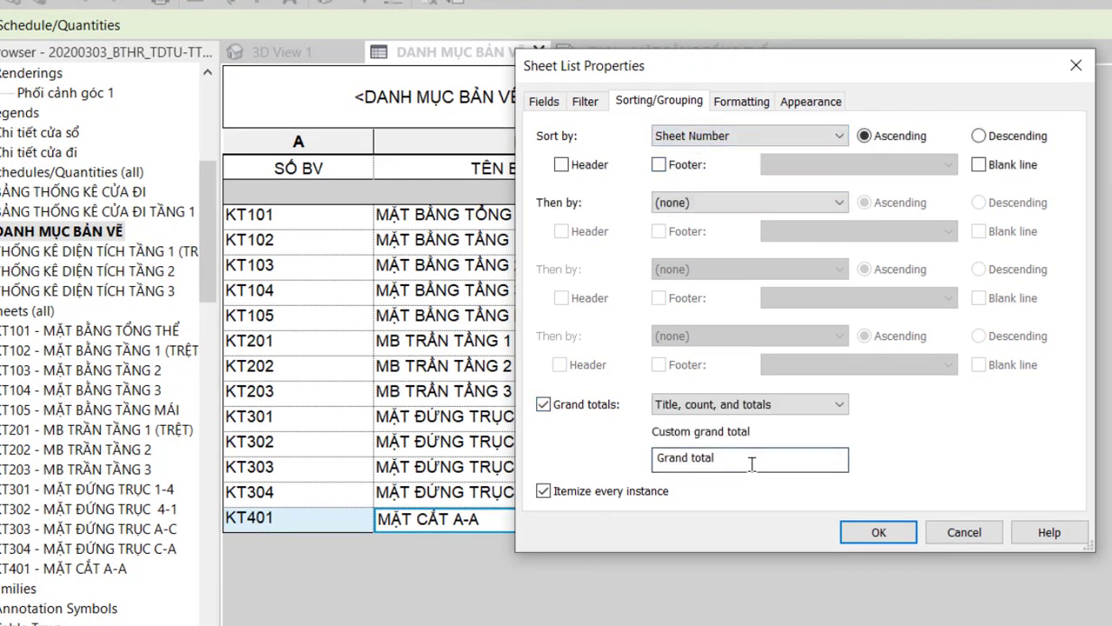
pyautogui.moveTo(747, 461); pyautogui.dragTo(627, 455)
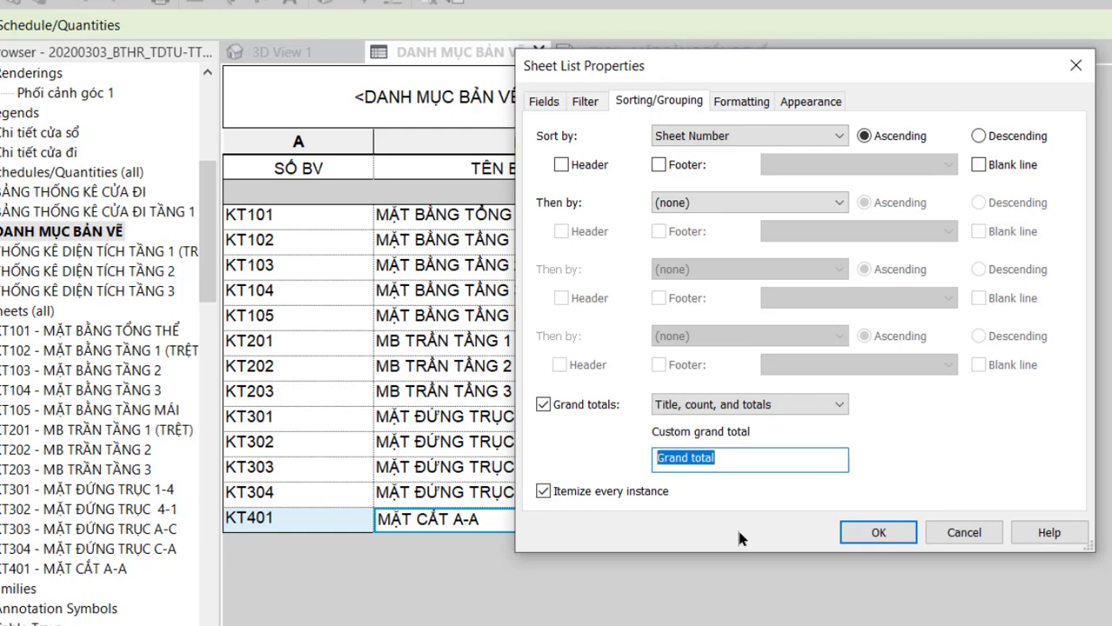
pyautogui.write('TÔNG SỐ BẢN')
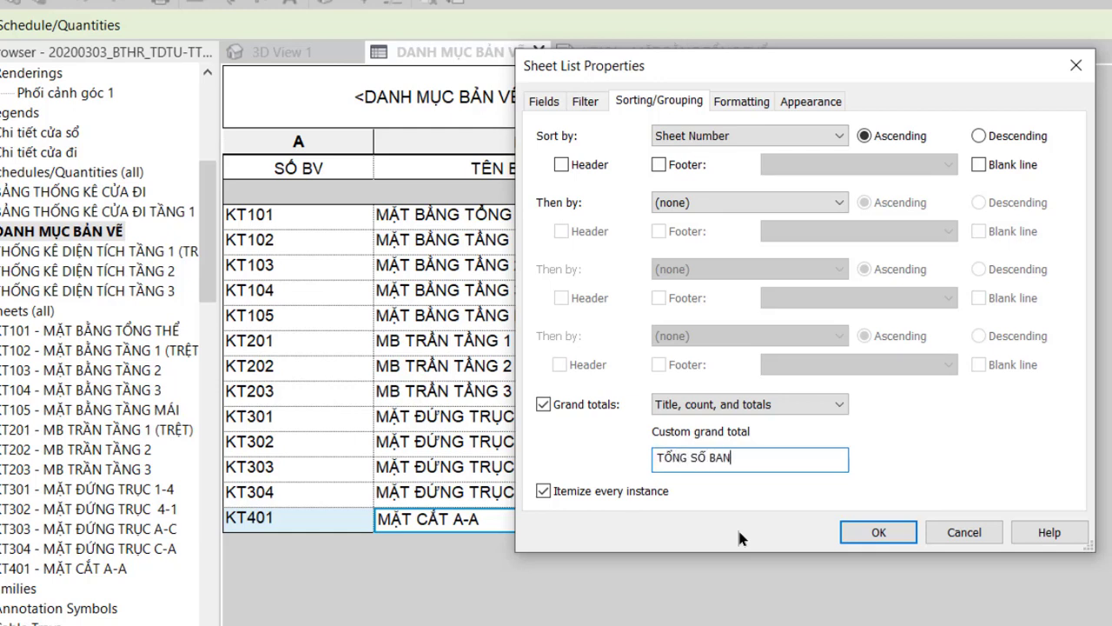
pyautogui.write(' VEx')
# Center-align the Sheet Number column
pyautogui.click(739, 102)
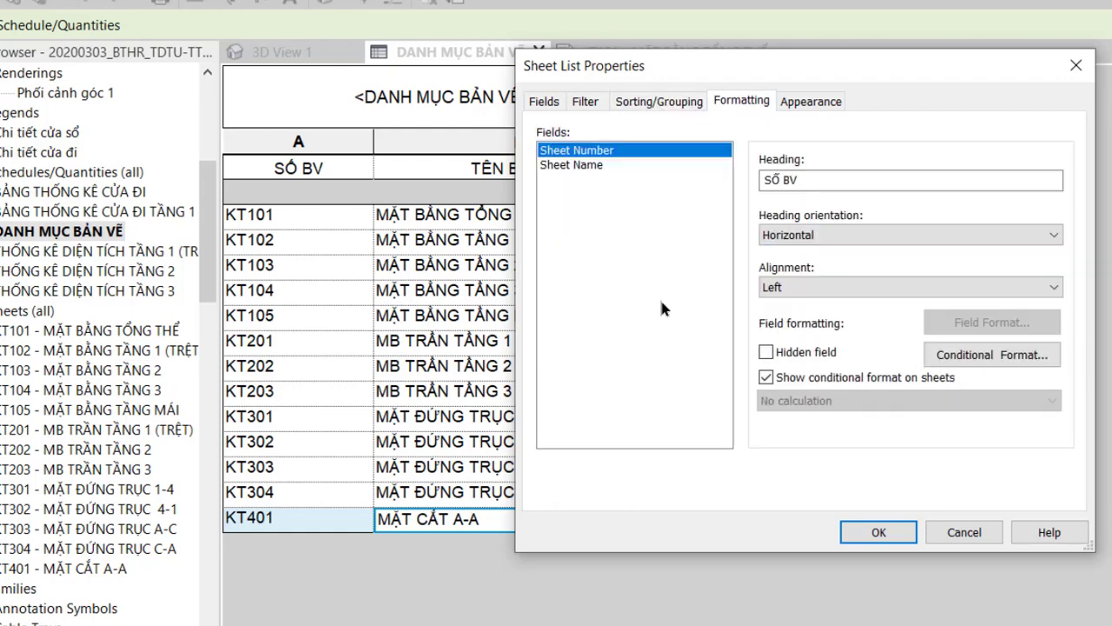
pyautogui.click(809, 287)
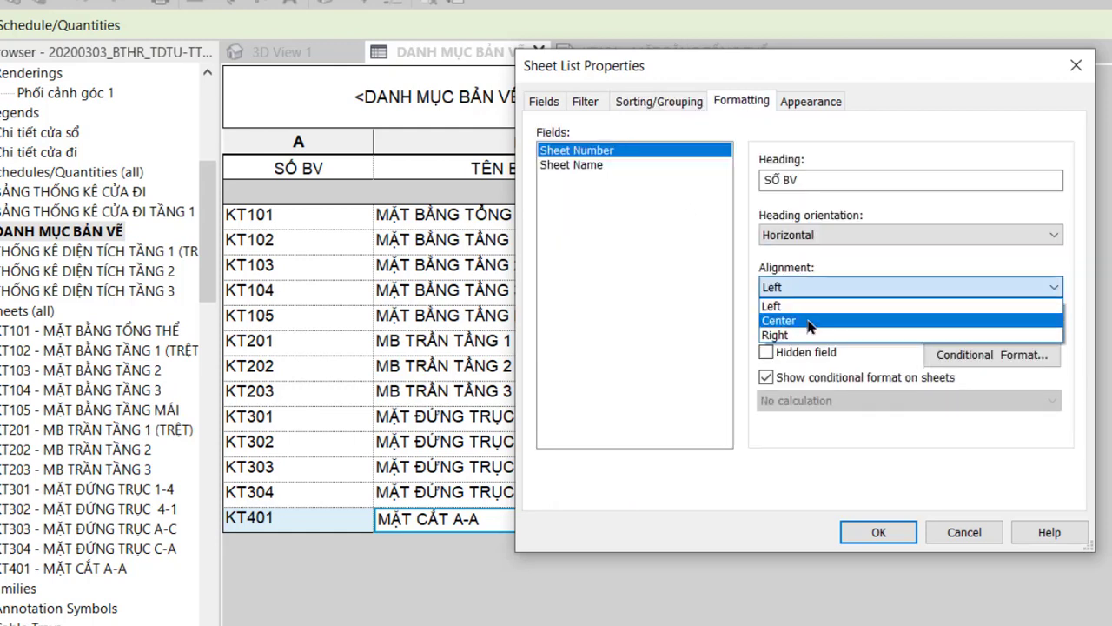
pyautogui.click(808, 320)
pyautogui.click(578, 165)
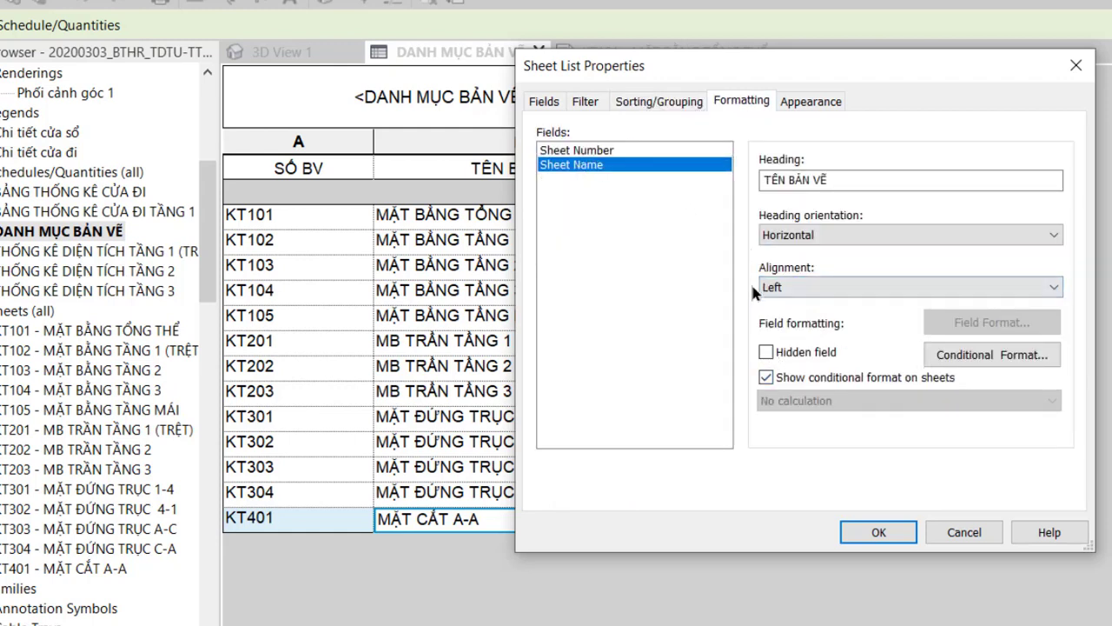
# Apply a Medium Lines outline, 3.0mm Arial_Bold title, 2.5mm Arial_Bold headers and 2.2mm Arial body
pyautogui.click(810, 102)
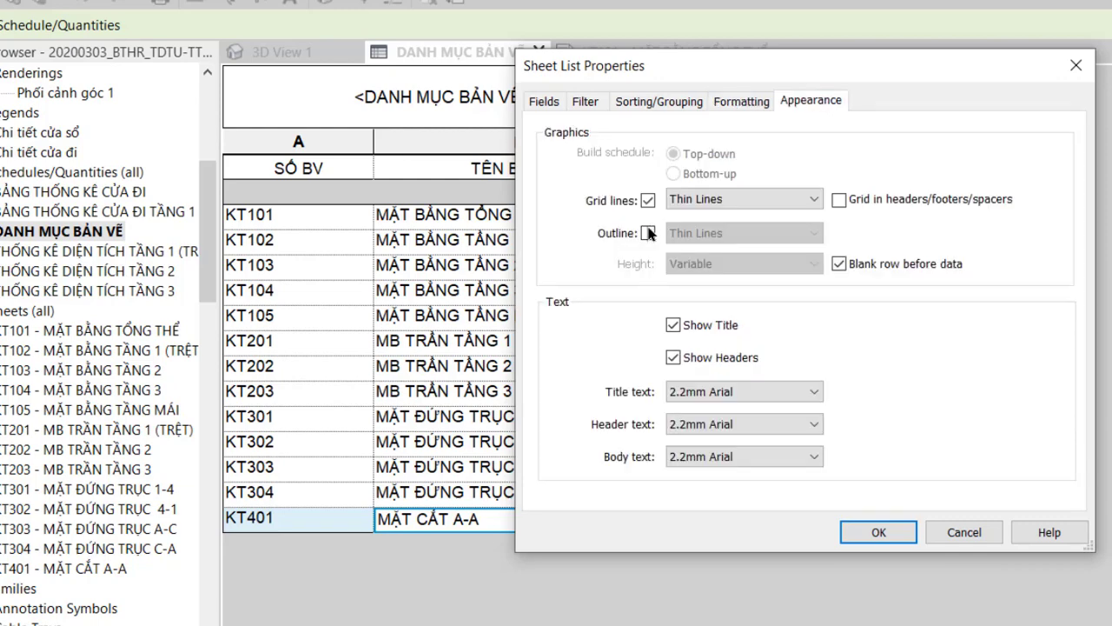
pyautogui.click(648, 233)
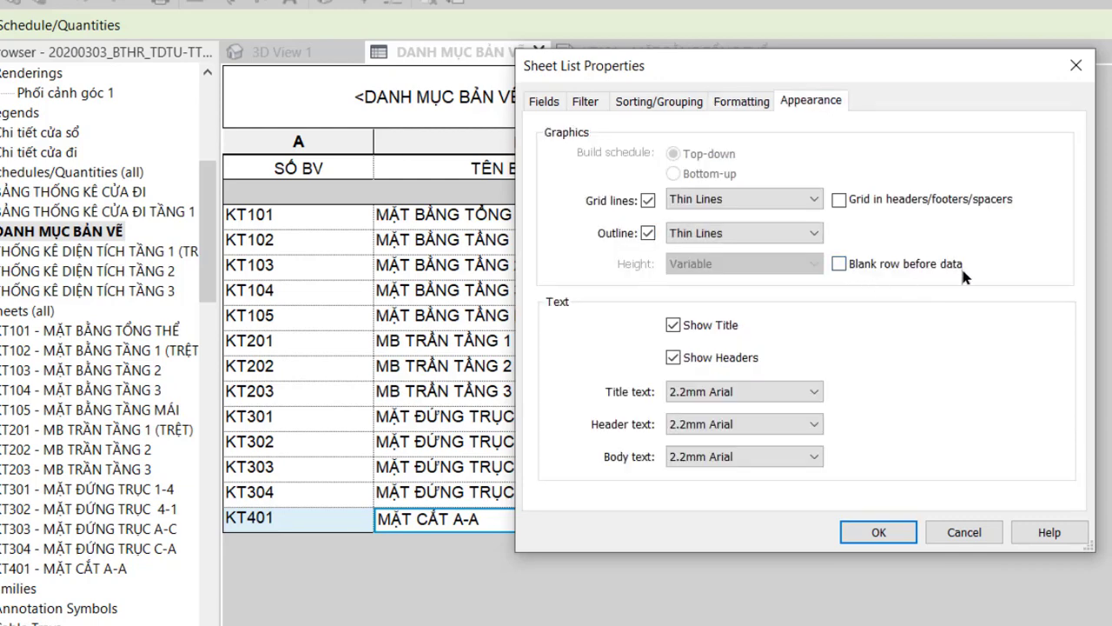
pyautogui.click(794, 233)
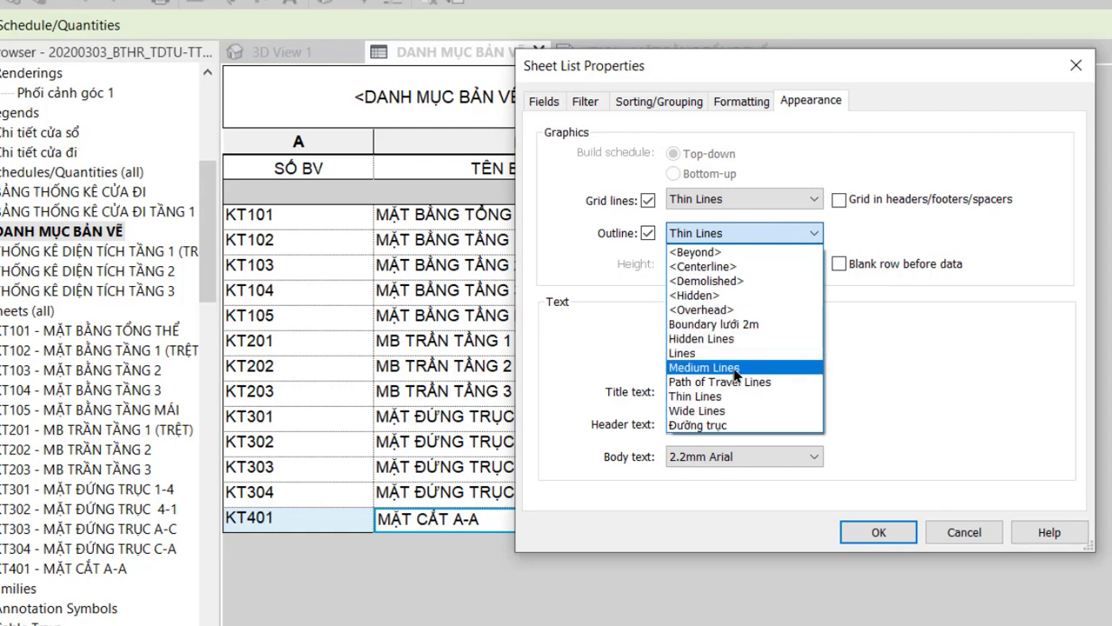
pyautogui.click(733, 367)
pyautogui.click(785, 392)
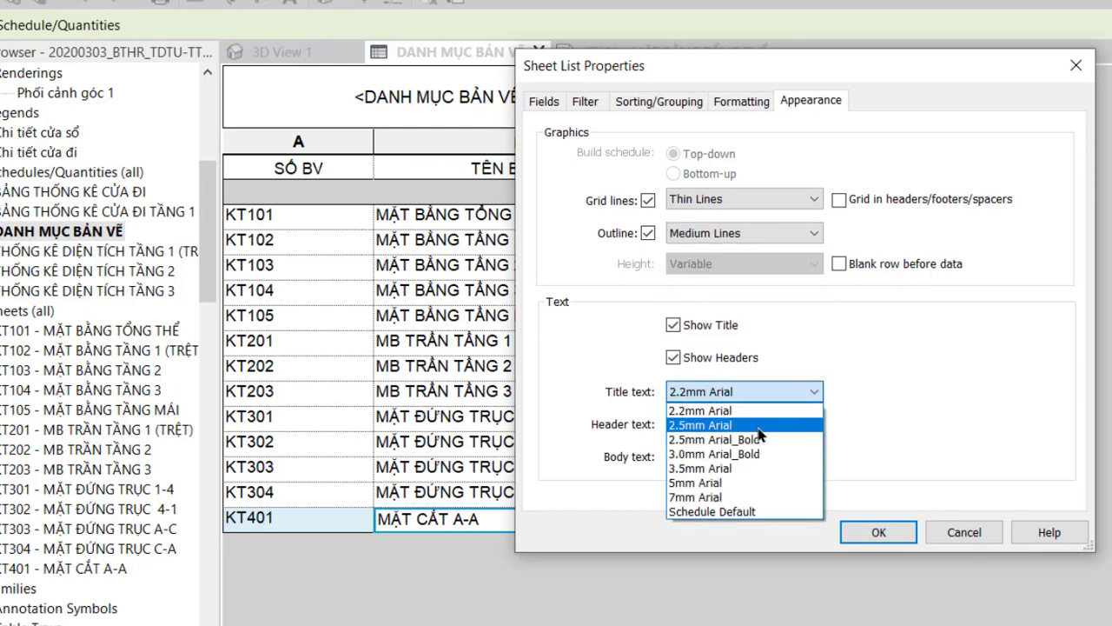
pyautogui.click(759, 454)
pyautogui.click(774, 426)
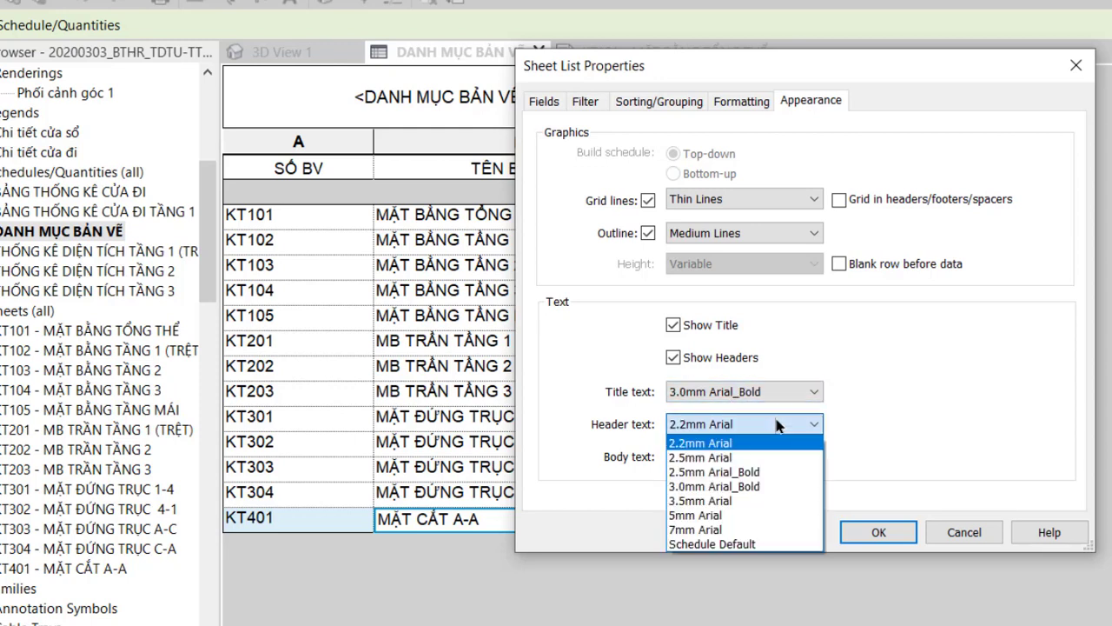
pyautogui.click(747, 472)
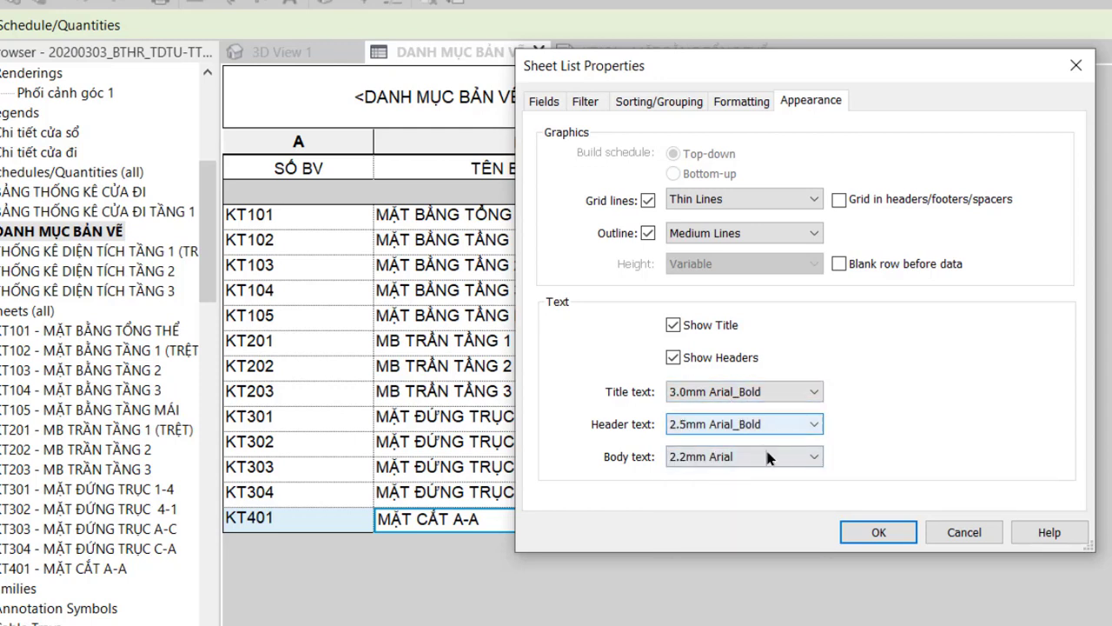
pyautogui.click(768, 456)
pyautogui.click(756, 476)
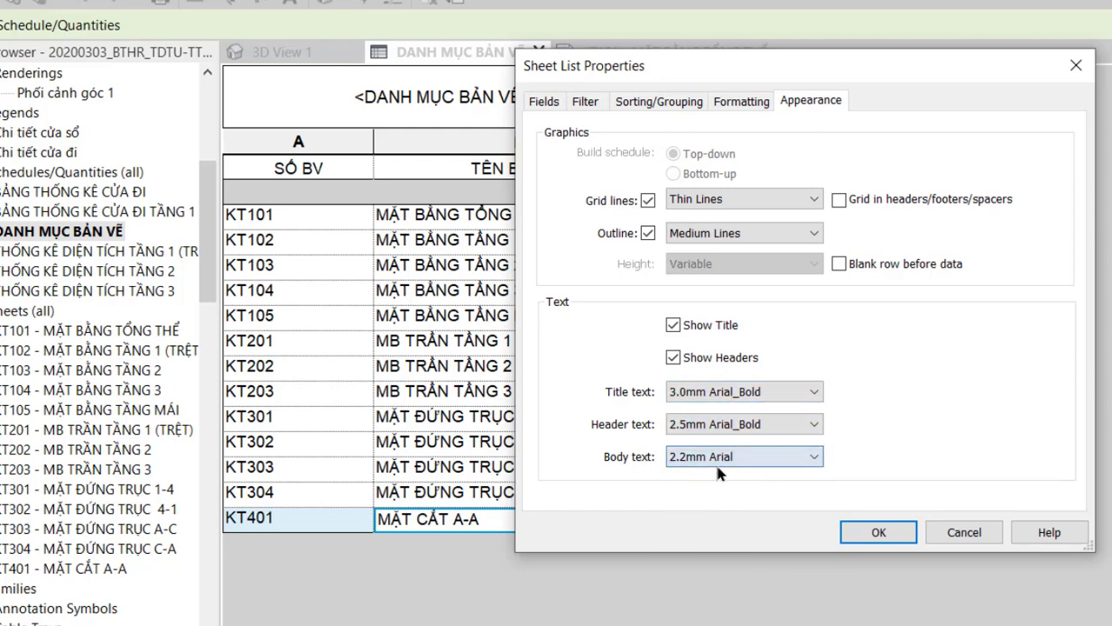
pyautogui.click(876, 530)
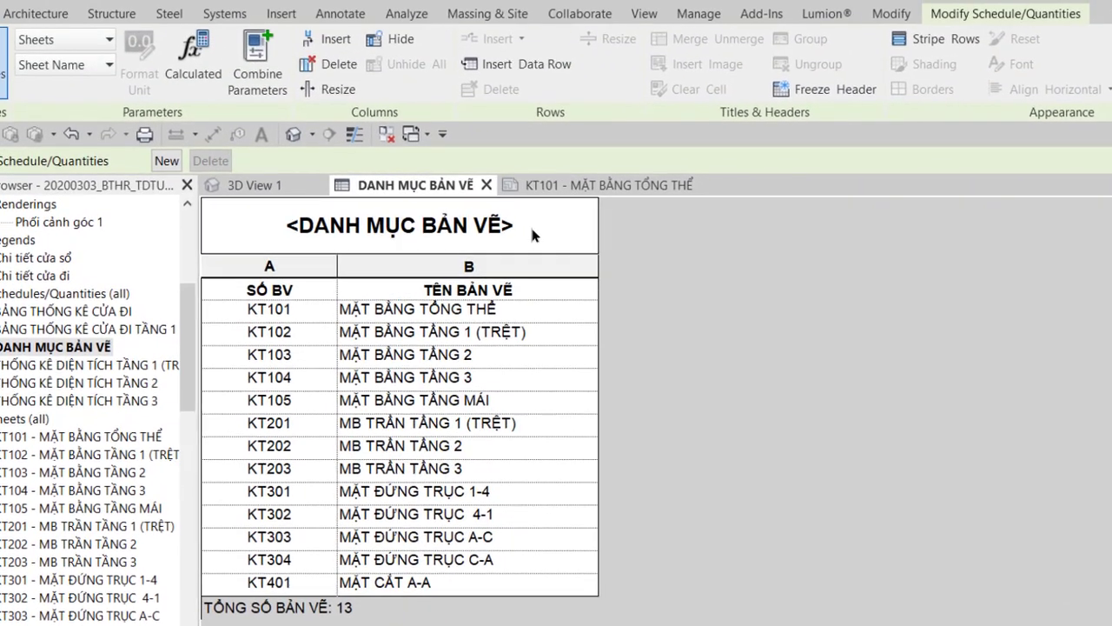
# Resize the DANH MỤC BẢN VẼ title row from 10.5833 mm to 7 mm
pyautogui.click(534, 230)
pyautogui.click(536, 228)
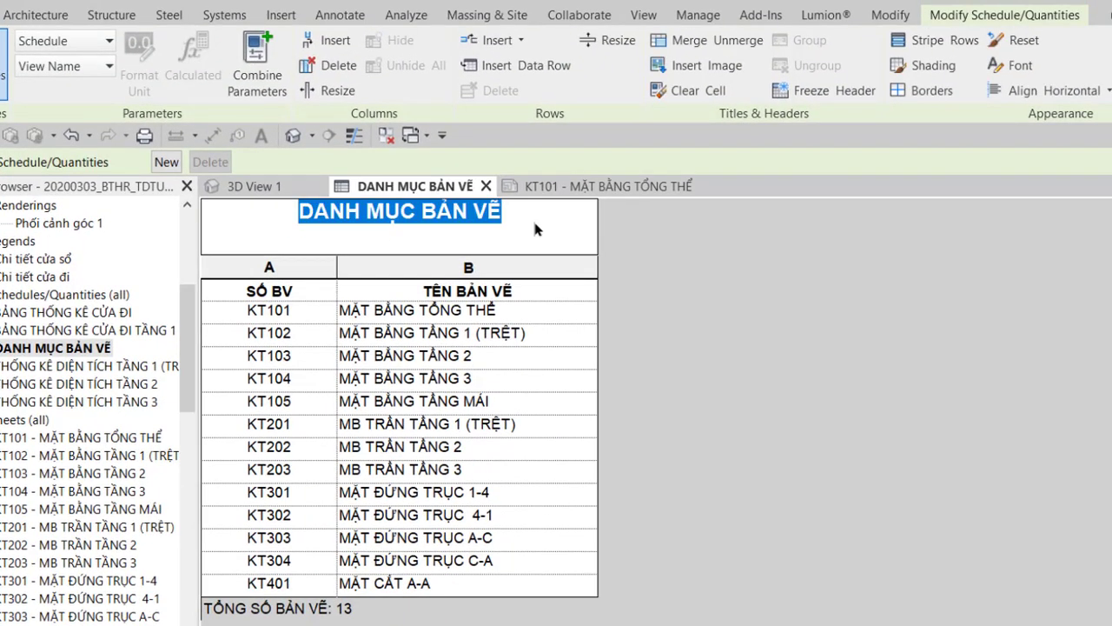
pyautogui.click(536, 224)
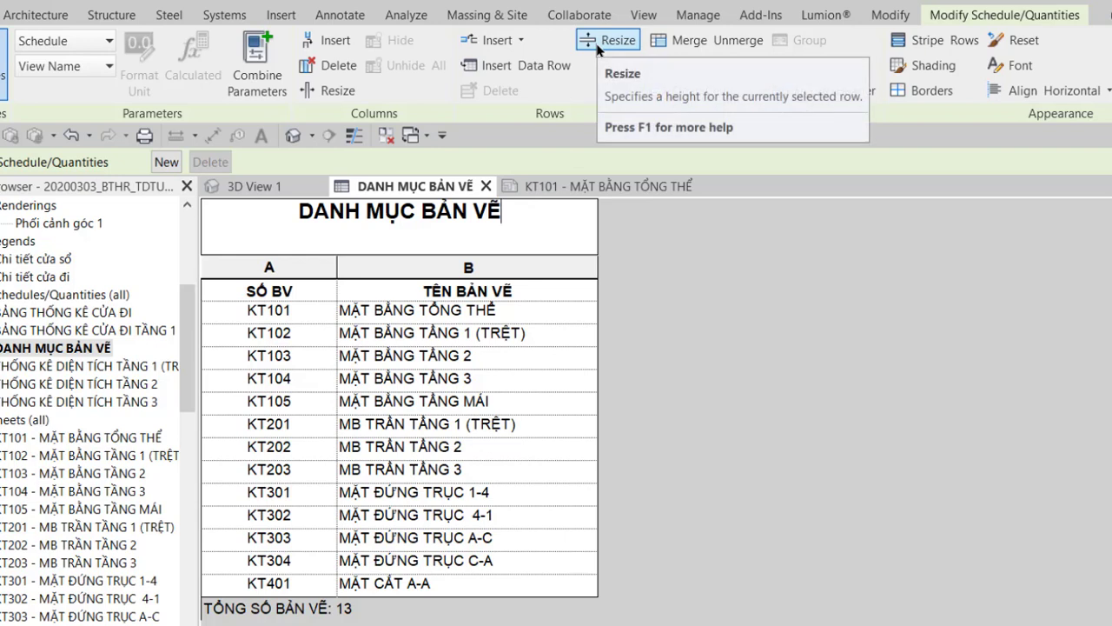
pyautogui.click(598, 48)
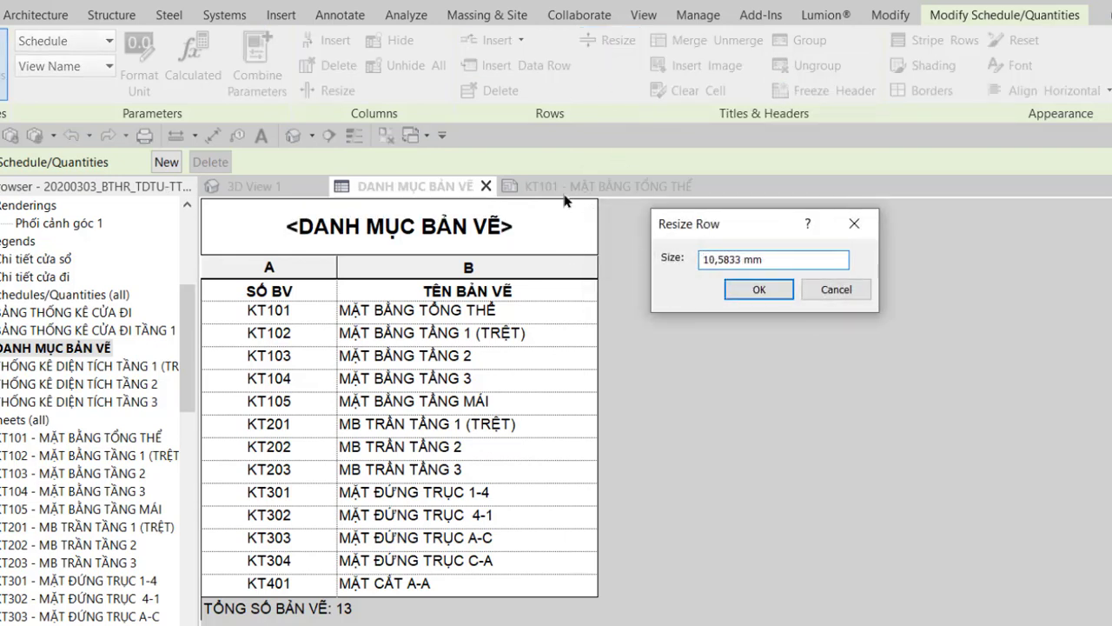
pyautogui.moveTo(774, 258); pyautogui.dragTo(684, 259)
pyautogui.write('7')
pyautogui.click(758, 292)
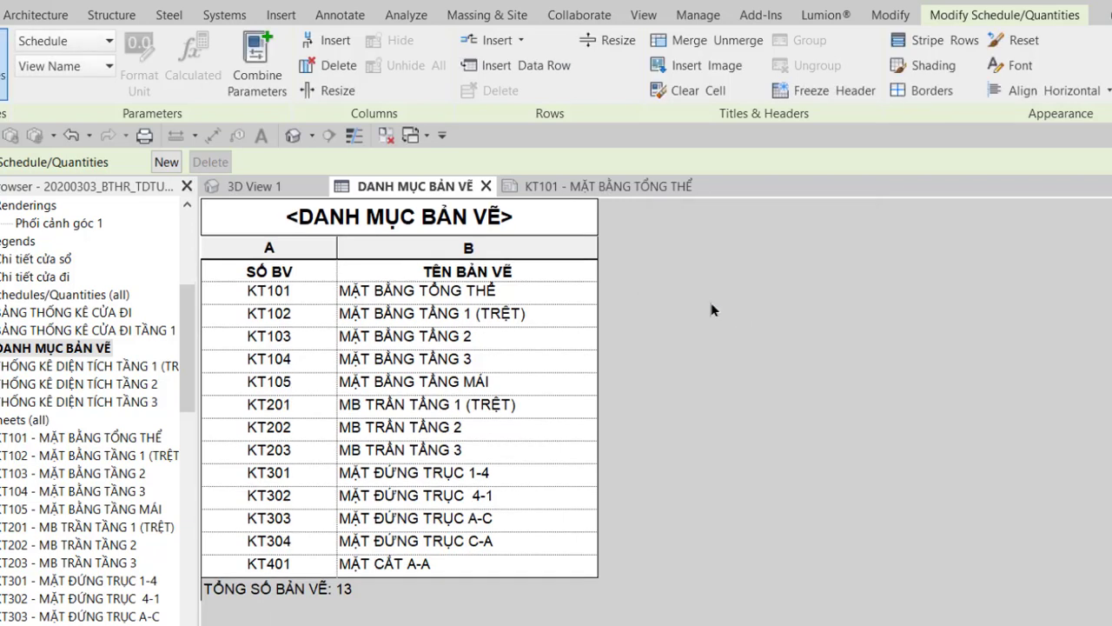